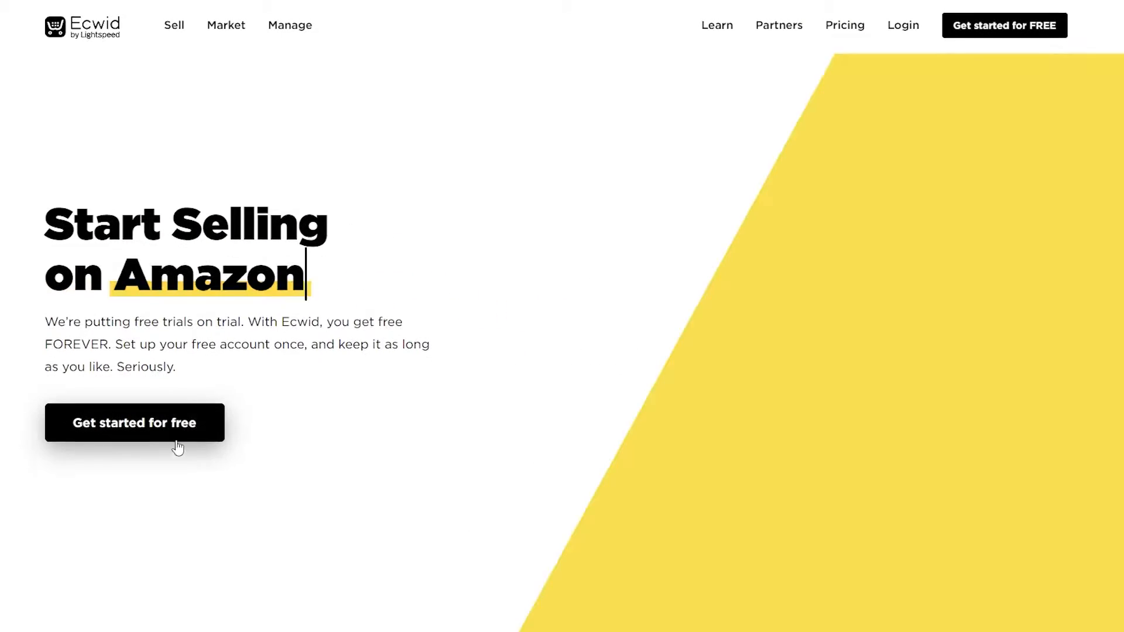
# Step: Look through the Ecwid homepage, from the Start Selling introduction to the Manage simply section and feature cards
pyautogui.scroll(-8, 469, 373)
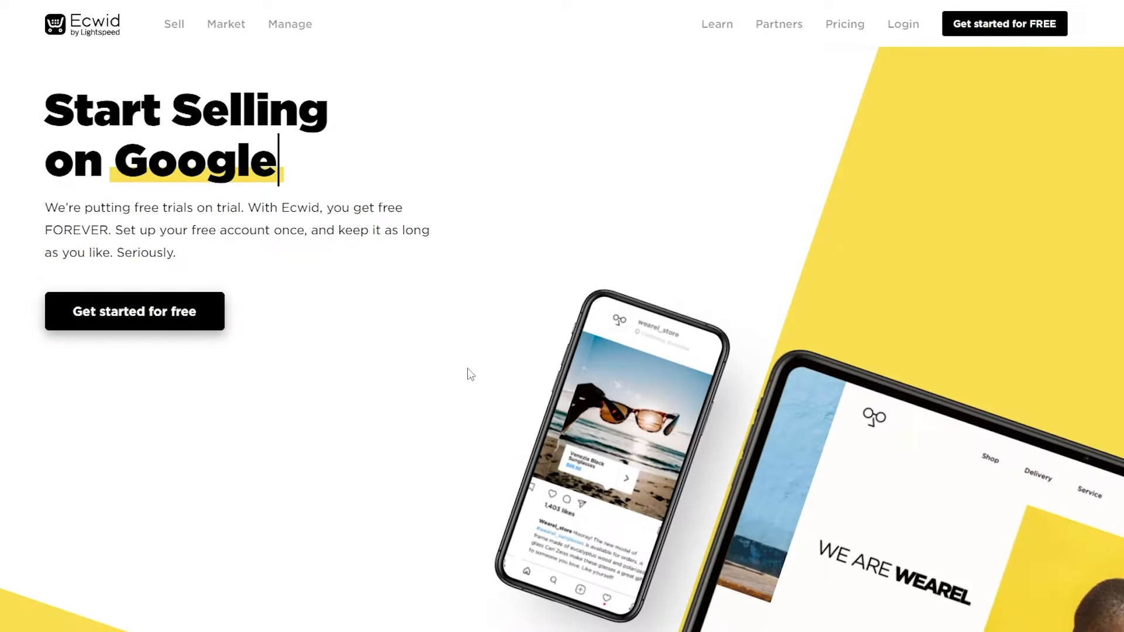
pyautogui.scroll(7, 460, 369)
pyautogui.scroll(1, 458, 381)
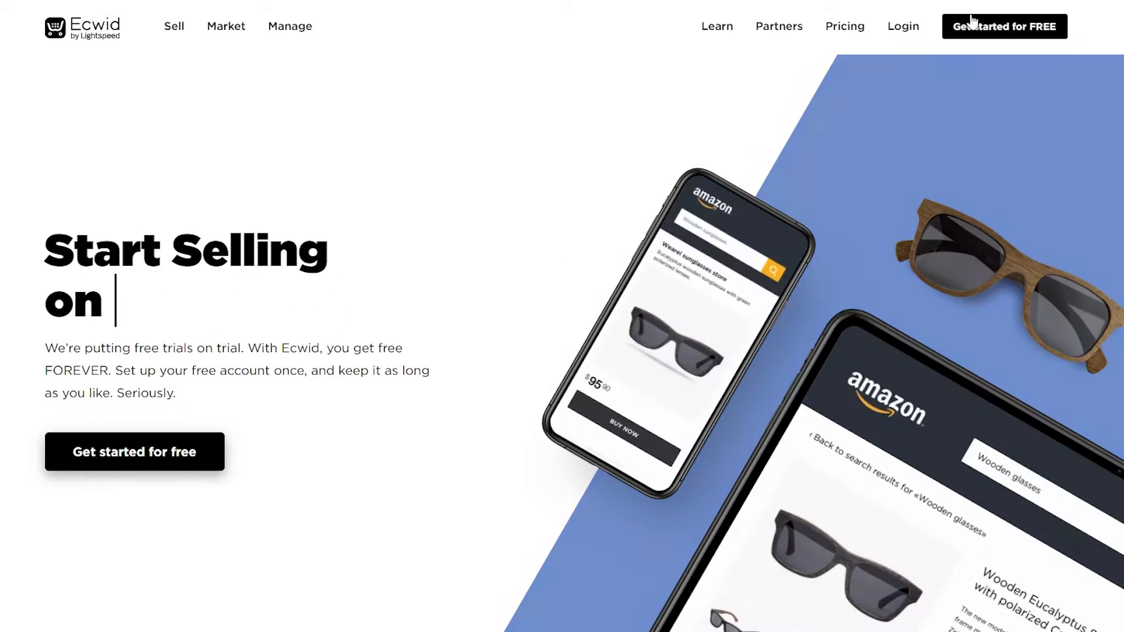
pyautogui.scroll(-10, 340, 406)
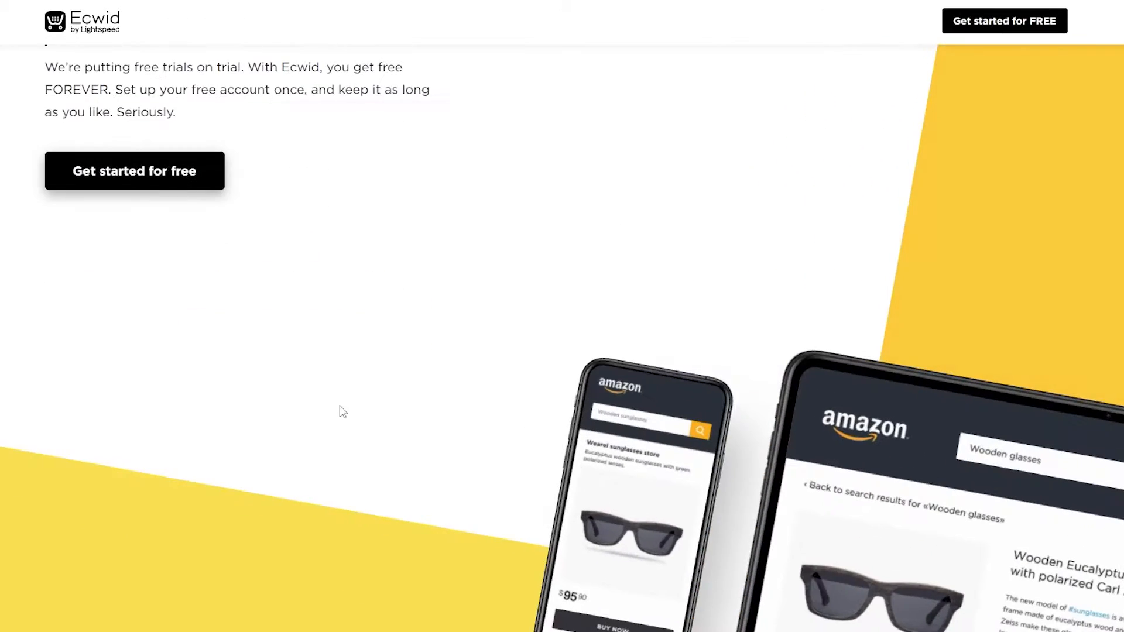
pyautogui.scroll(5, 473, 442)
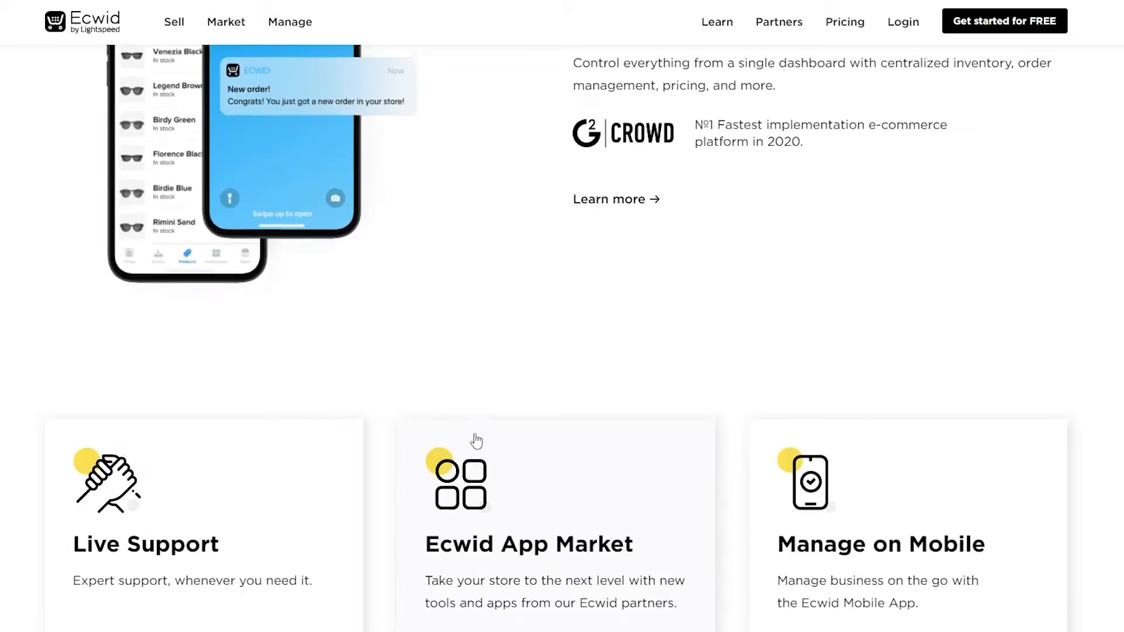
pyautogui.scroll(-10, 473, 443)
pyautogui.scroll(20, 473, 434)
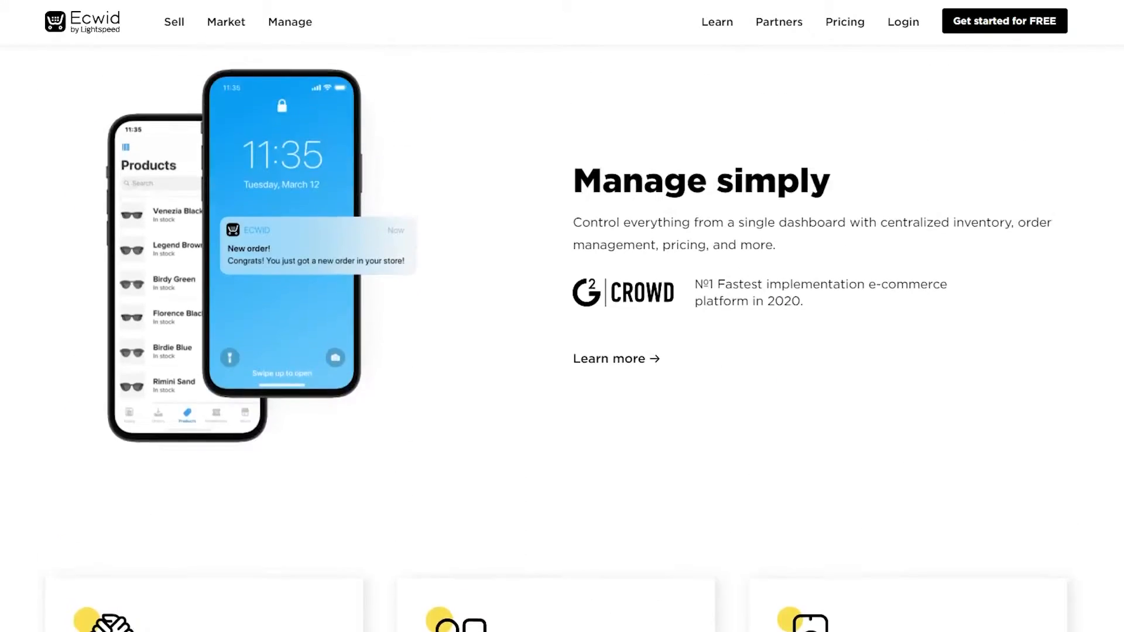
pyautogui.scroll(3, 562, 316)
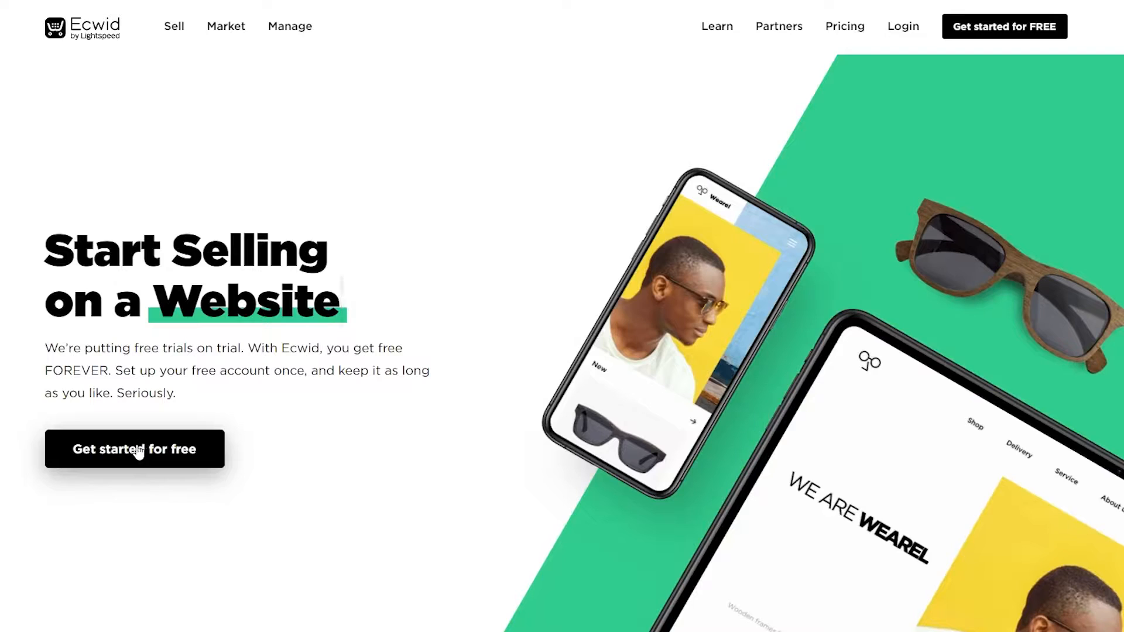
# Step: Start a free Ecwid account by signing up with Google
pyautogui.click(139, 451)
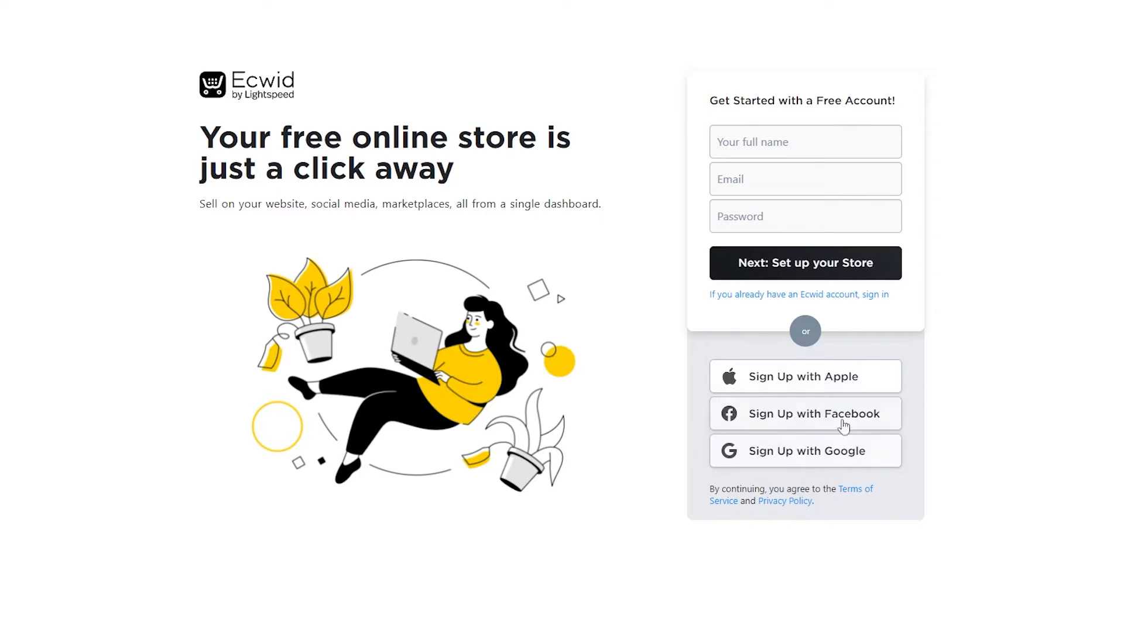
pyautogui.click(817, 459)
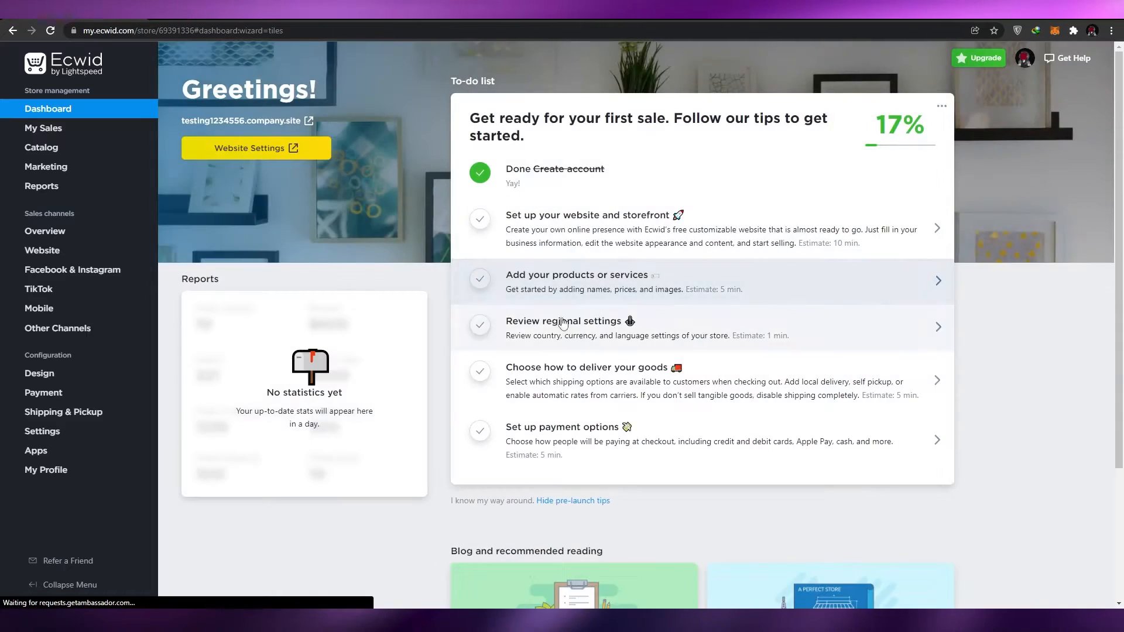
# Step: Review the new store's dashboard and hide the pre-launch tips in the to-do list
pyautogui.scroll(-3, 413, 174)
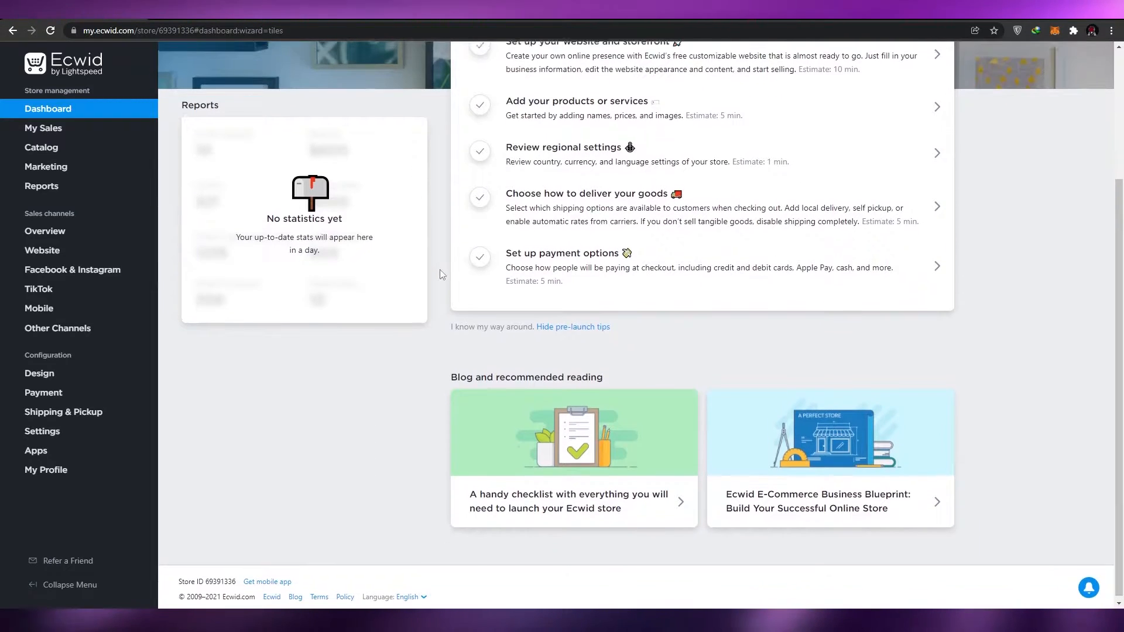
pyautogui.scroll(3, 392, 235)
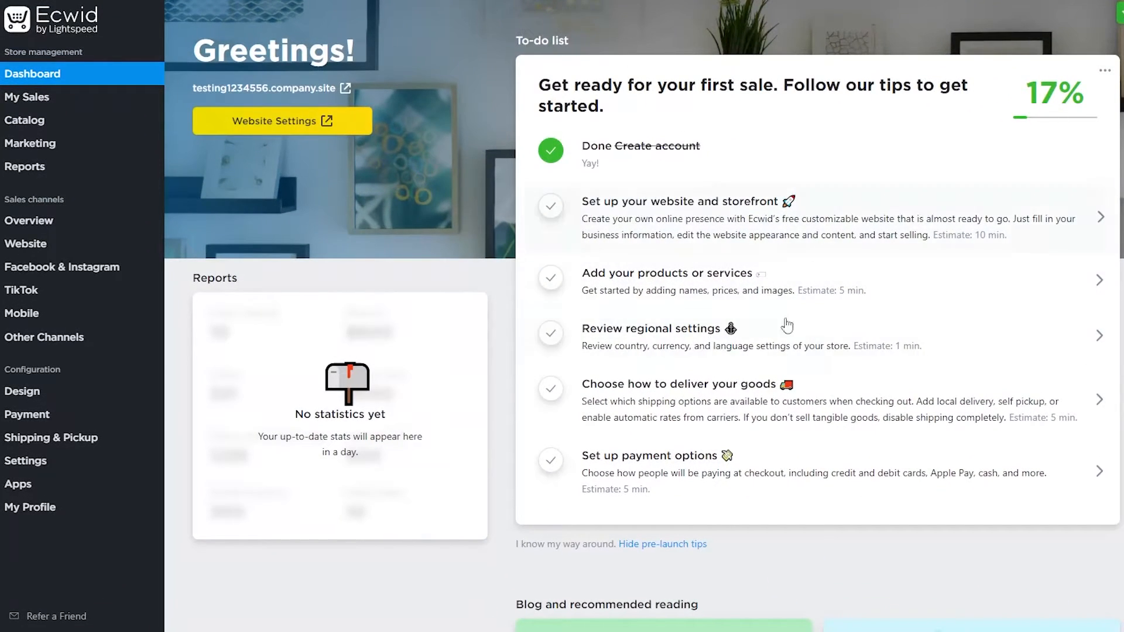
pyautogui.click(1111, 72)
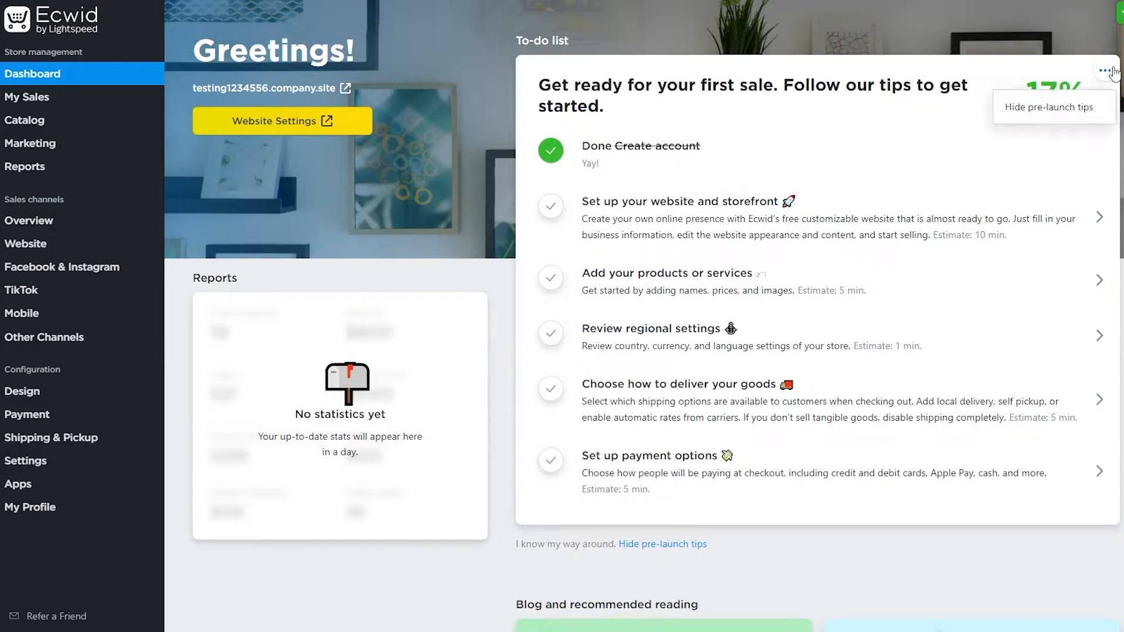
pyautogui.click(1045, 115)
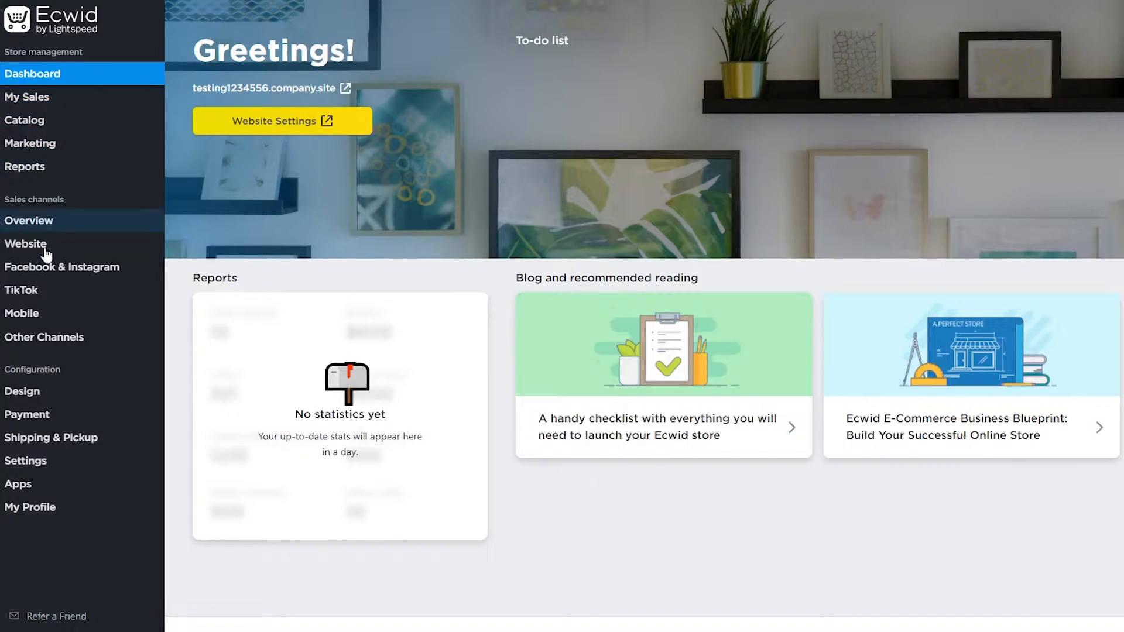
pyautogui.moveTo(41, 100)
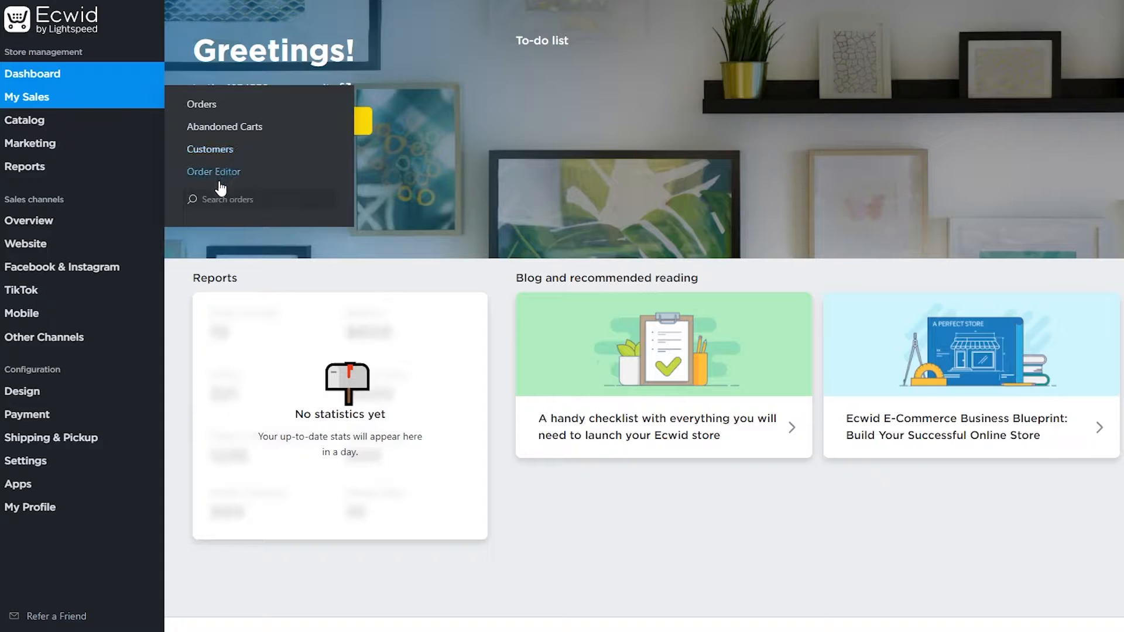
pyautogui.moveTo(86, 121)
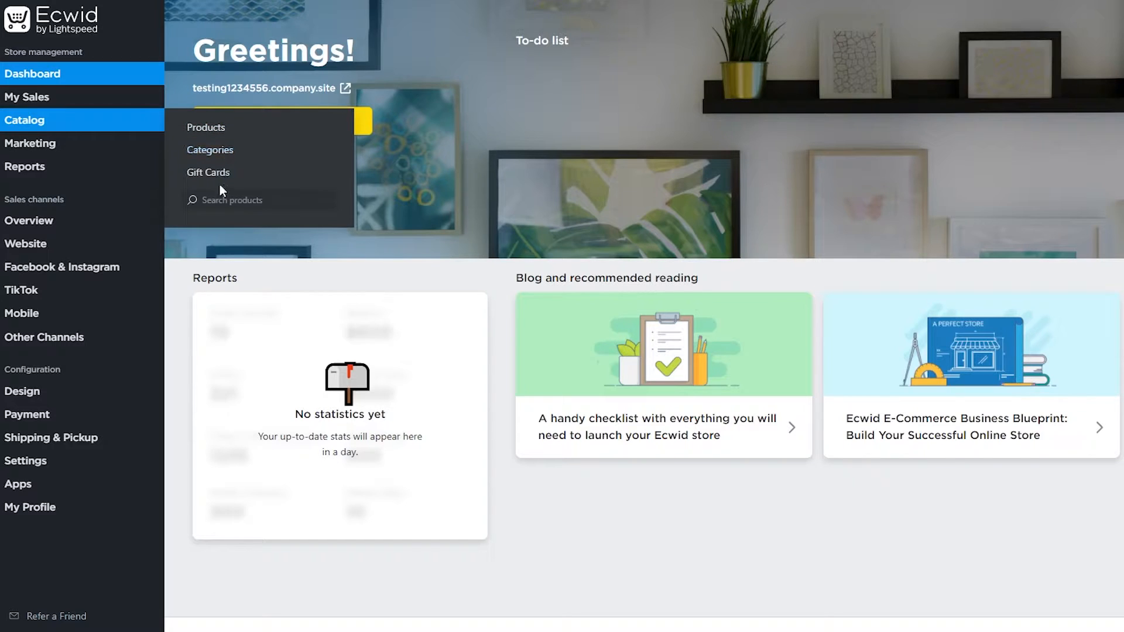
pyautogui.moveTo(21, 153)
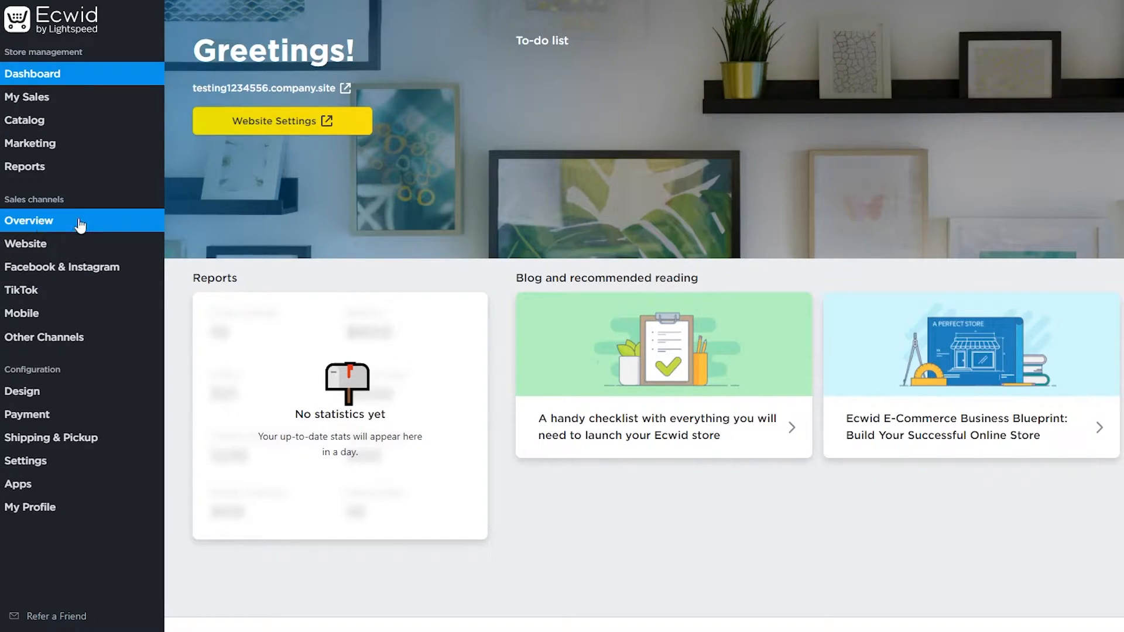
pyautogui.moveTo(56, 256)
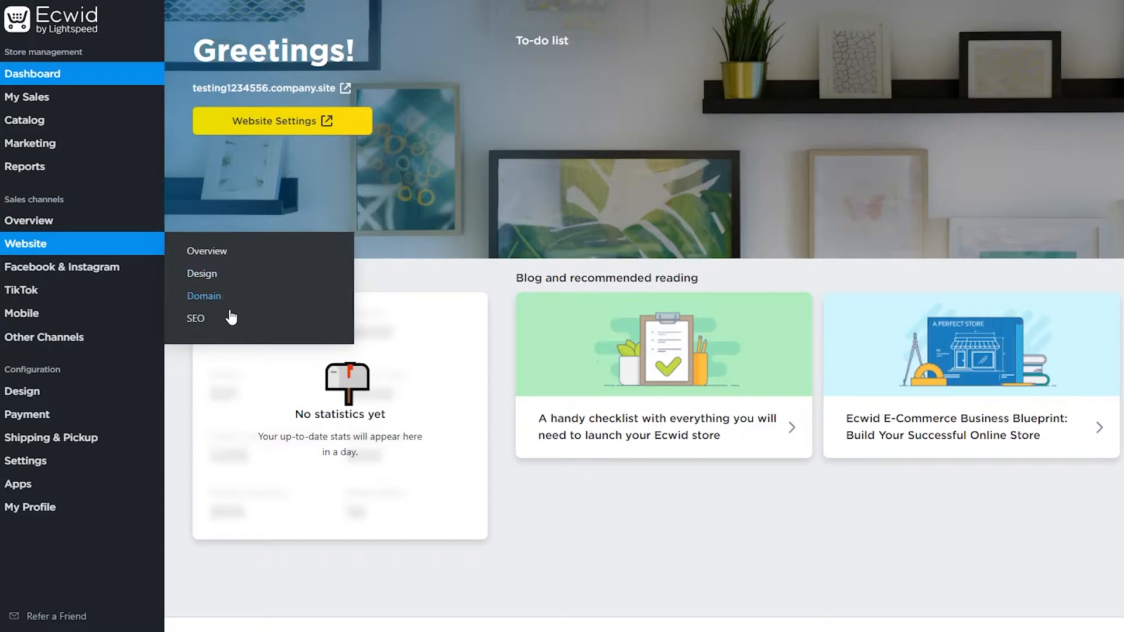
pyautogui.moveTo(109, 273)
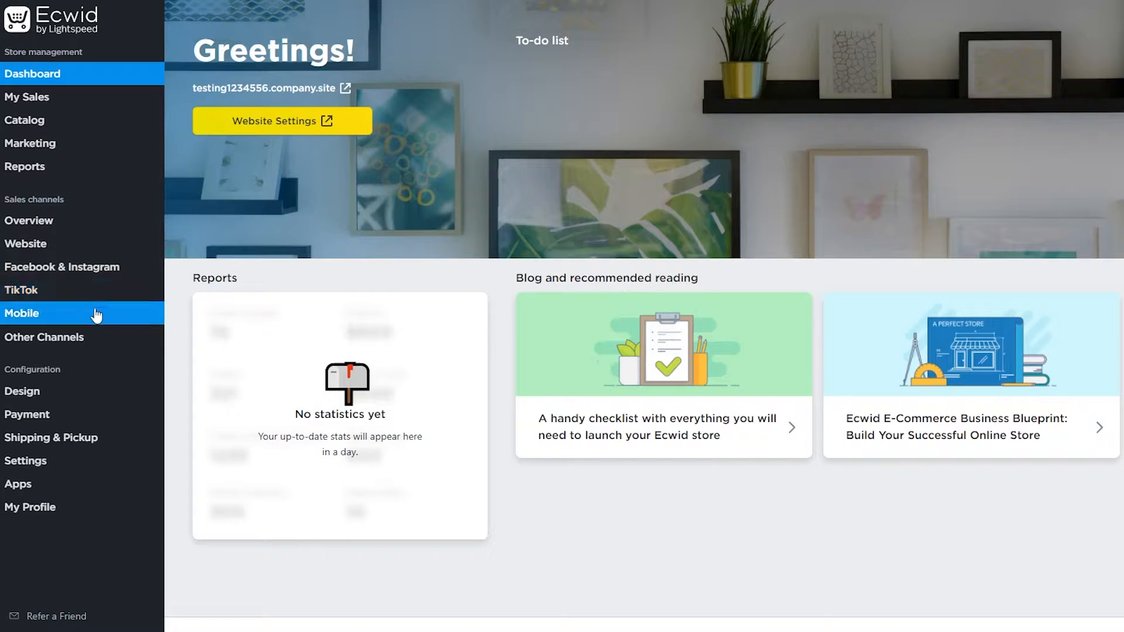
pyautogui.moveTo(89, 335)
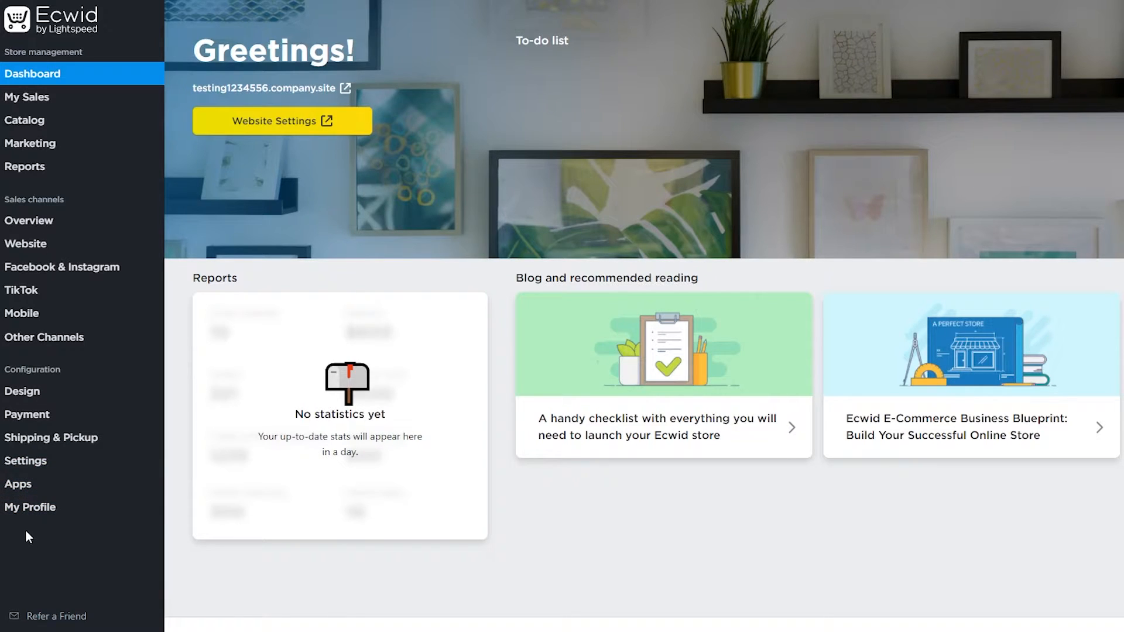
# Step: Open the Website overview, preview the live storefront at testing1234556.company.site and return to the overview
pyautogui.moveTo(154, 256)
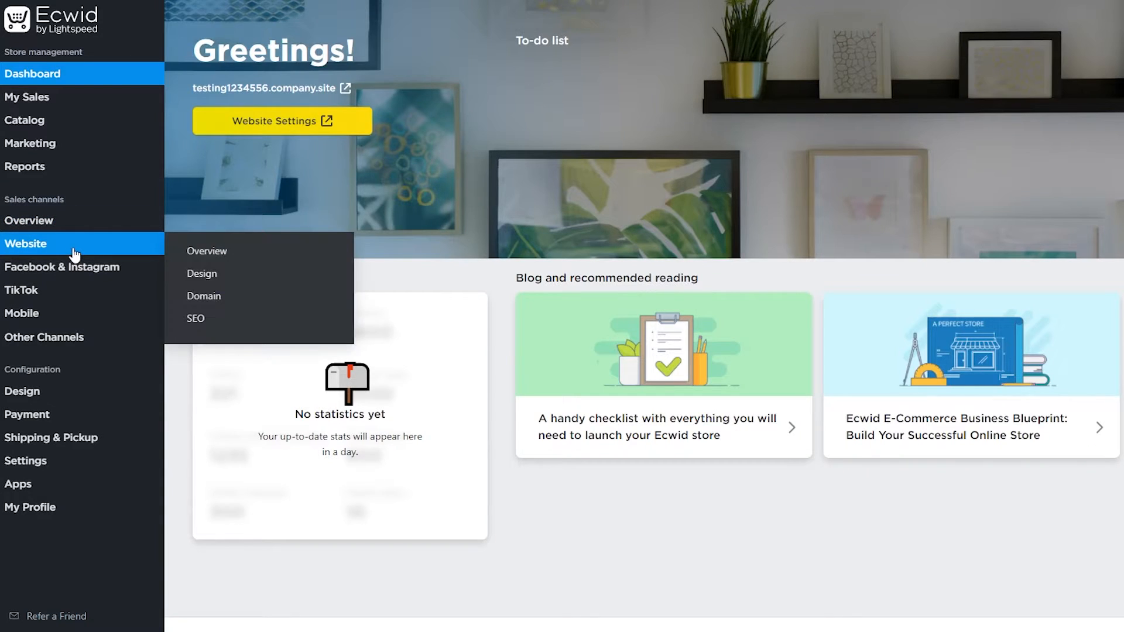
pyautogui.click(220, 256)
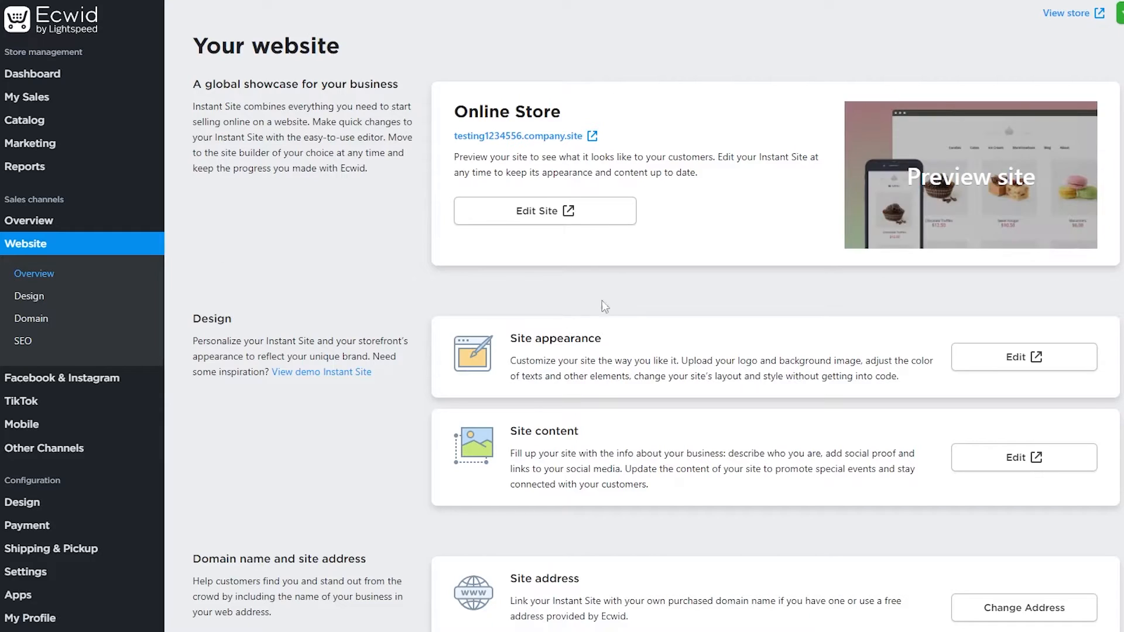
pyautogui.click(588, 139)
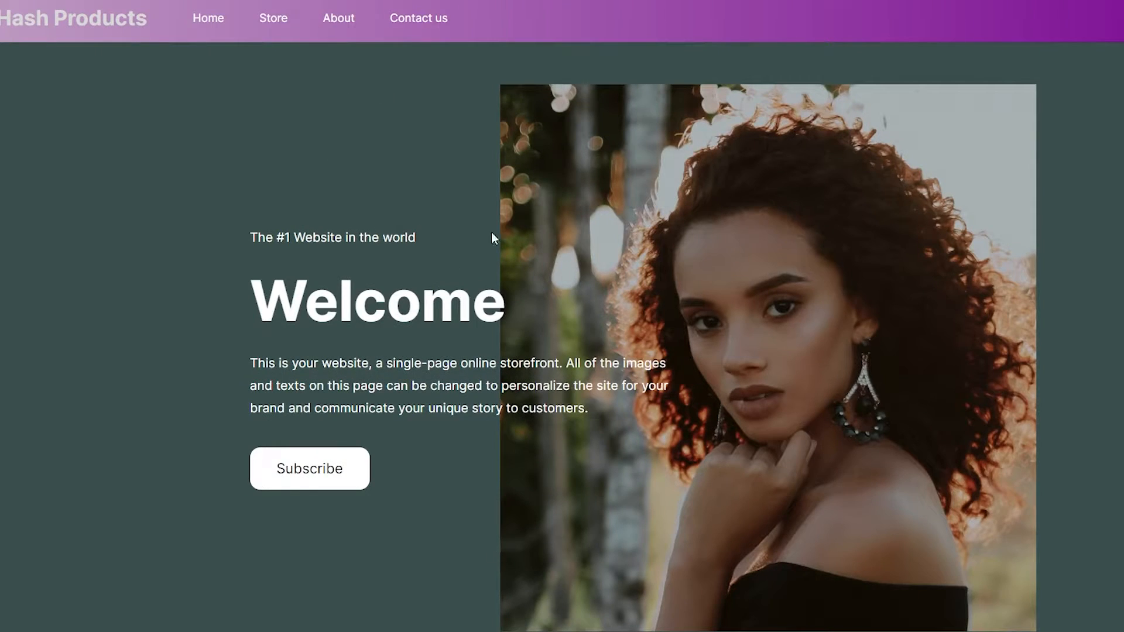
pyautogui.click(370, 2)
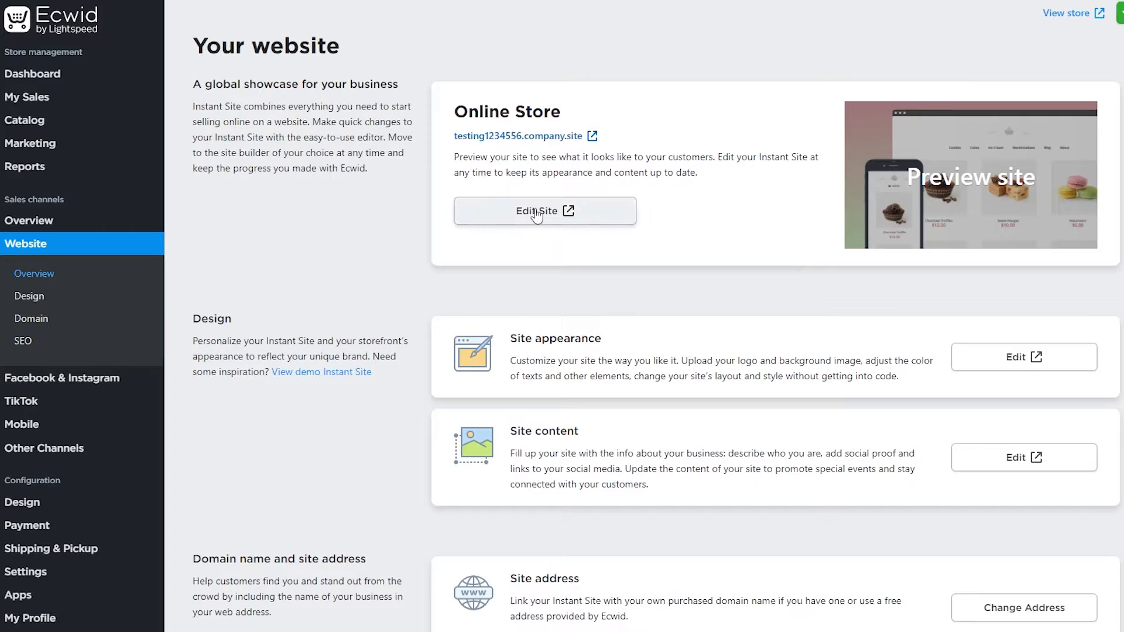
# Step: Open the online store's site for editing and set the Header block's site logo type to Image
pyautogui.click(568, 218)
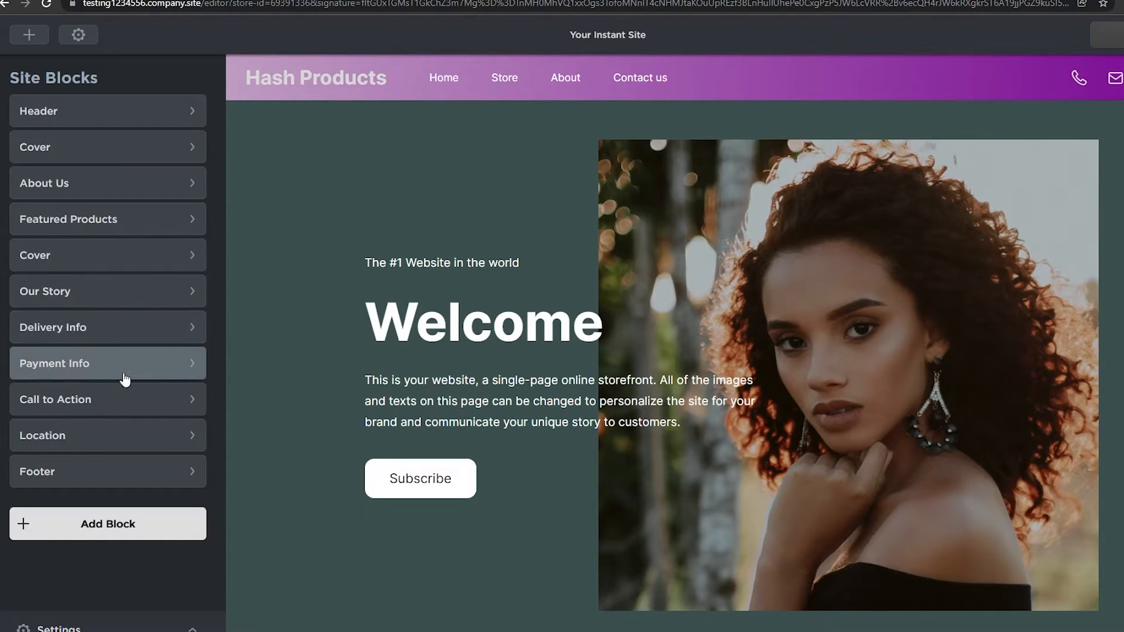
pyautogui.click(101, 122)
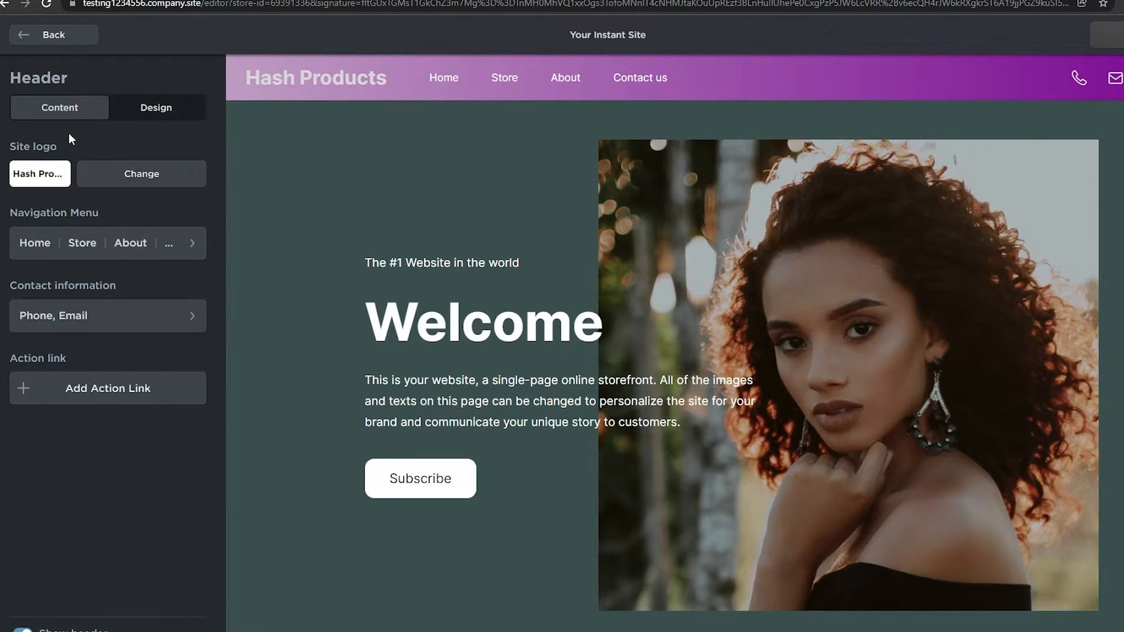
pyautogui.click(47, 182)
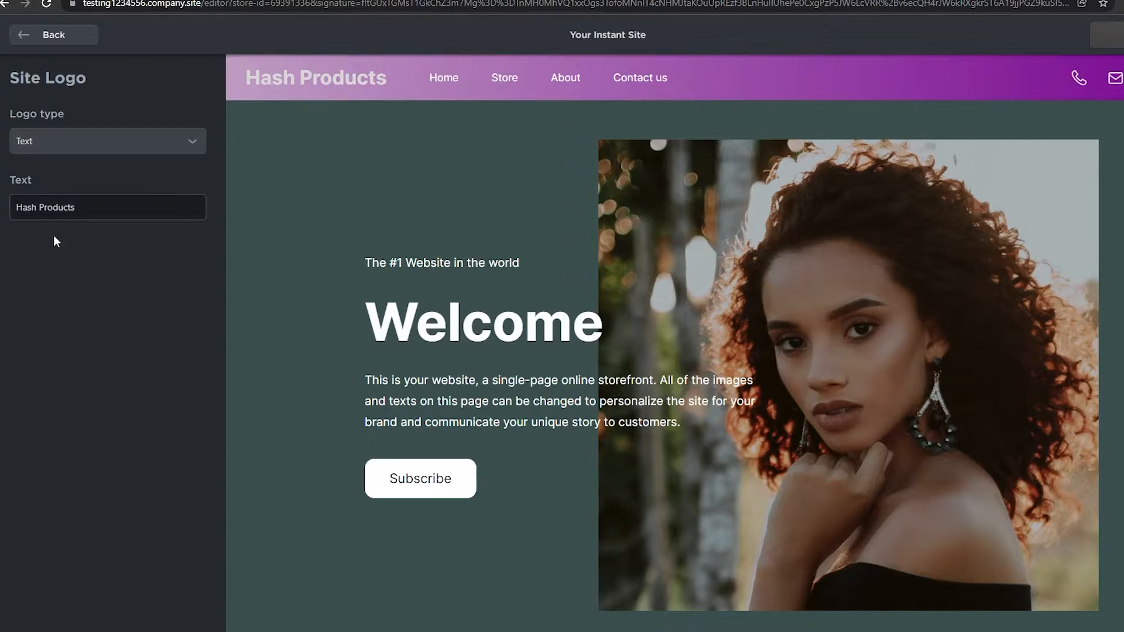
pyautogui.doubleClick(109, 208)
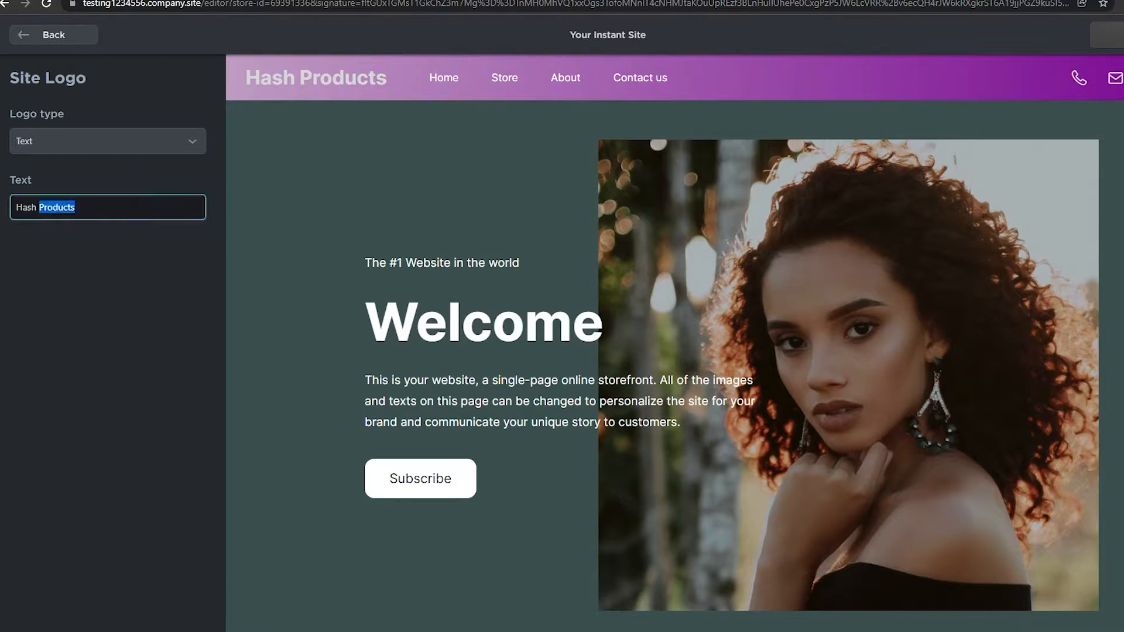
pyautogui.tripleClick(109, 209)
pyautogui.click(107, 209)
pyautogui.click(124, 146)
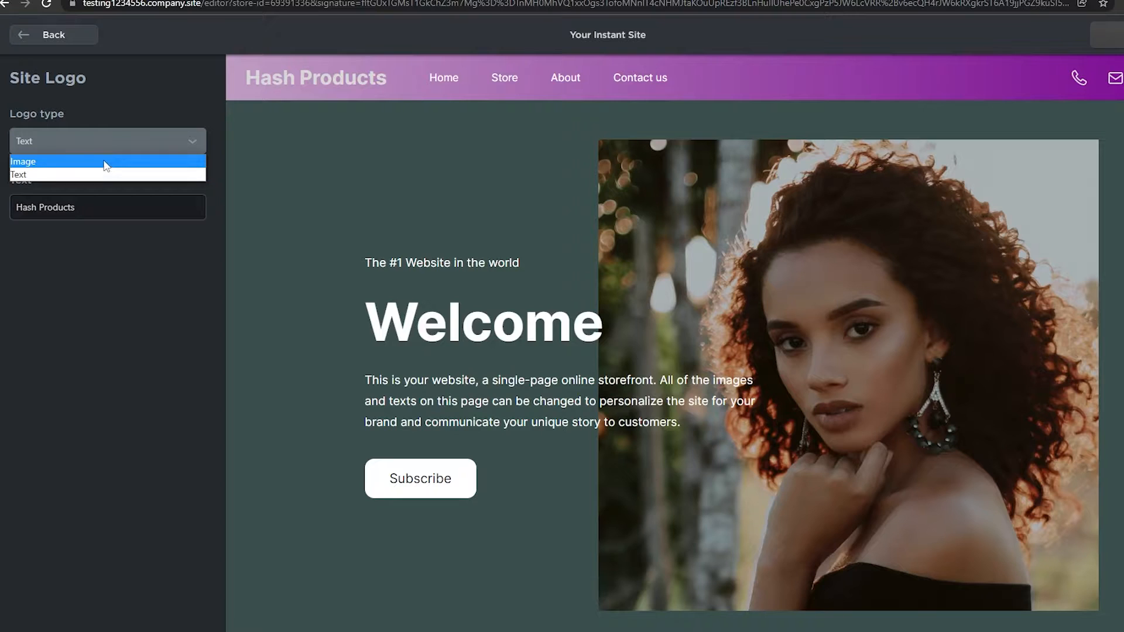
pyautogui.click(103, 161)
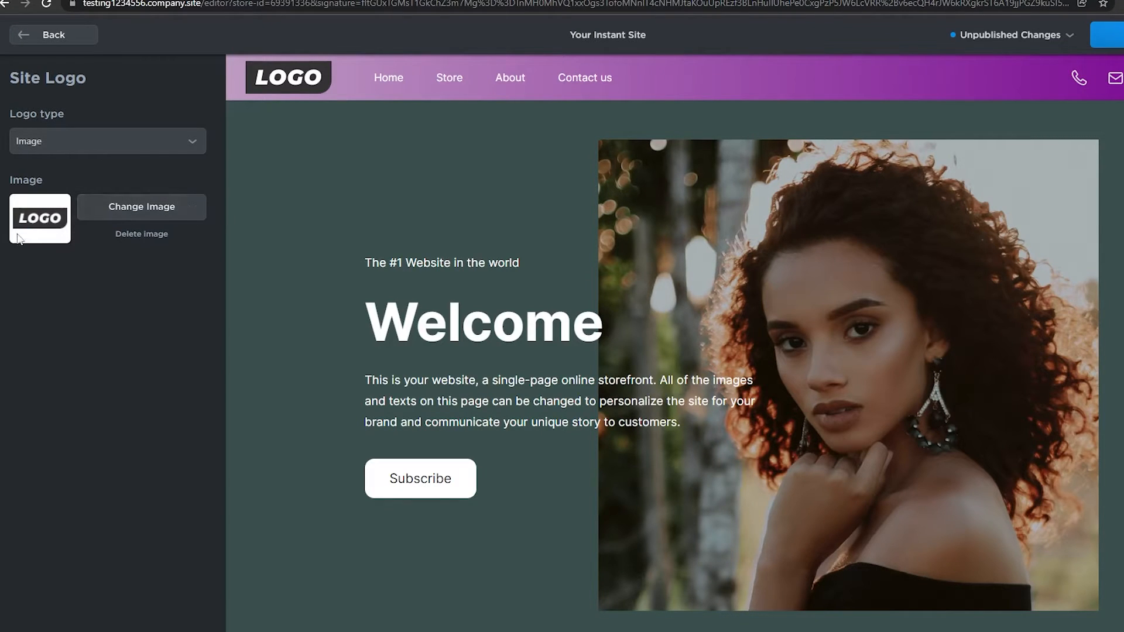
# Step: Replace the header logo with the green turtle picture from the Pictures folder and return to the Header settings
pyautogui.click(23, 236)
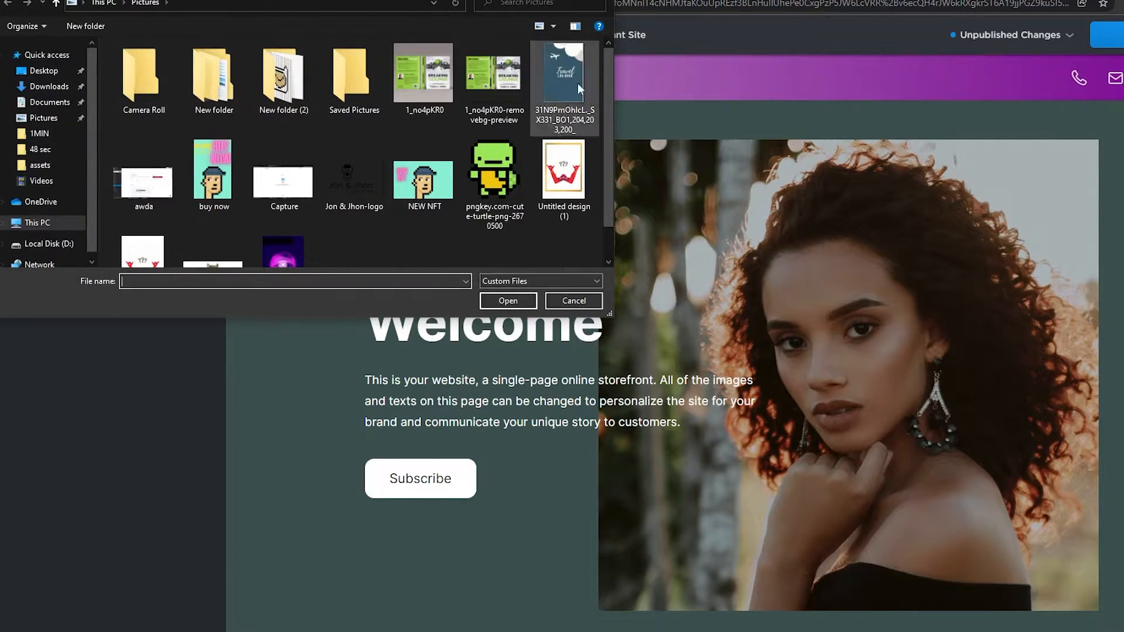
pyautogui.scroll(-1, 451, 206)
pyautogui.click(505, 155)
pyautogui.click(509, 300)
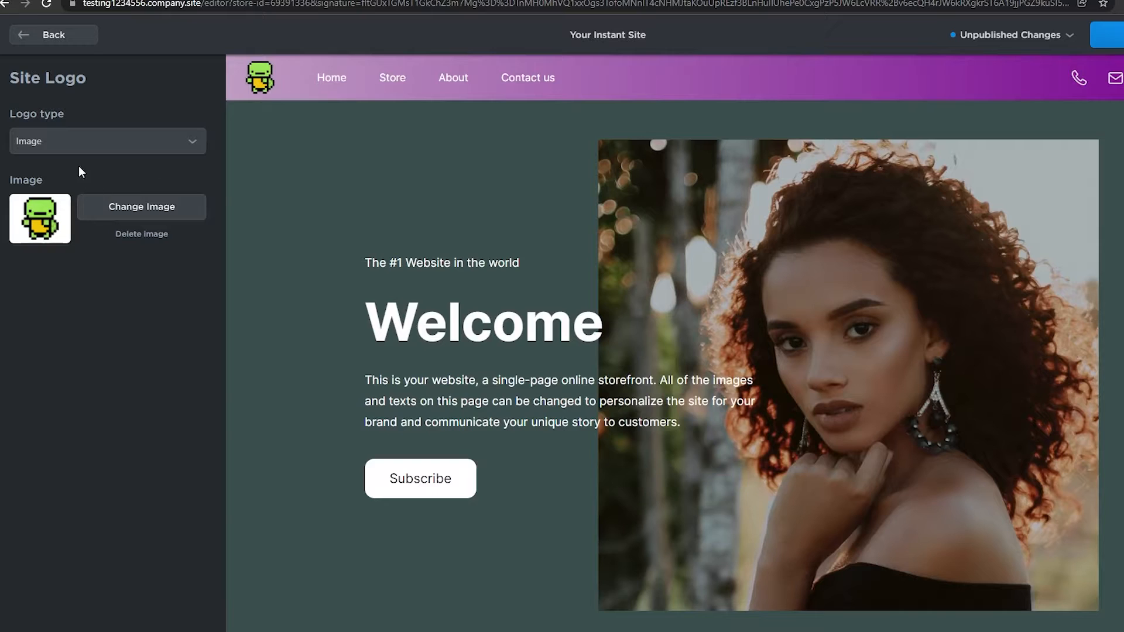
pyautogui.click(20, 37)
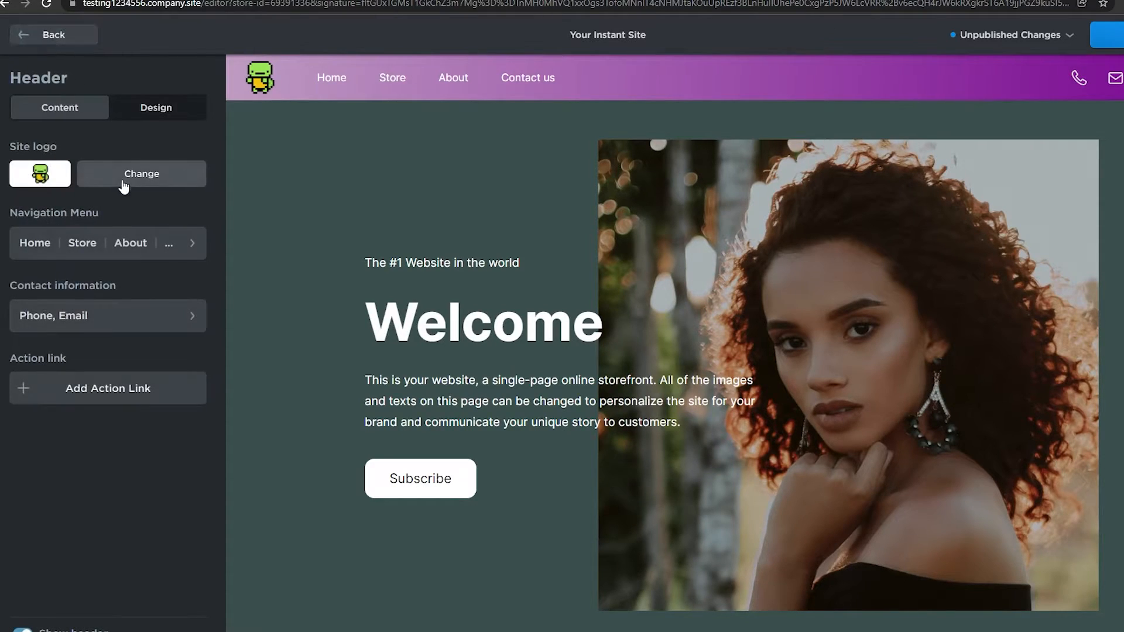
# Step: Open the Home item of the header's navigation menu and examine its name and available on-click actions
pyautogui.click(76, 251)
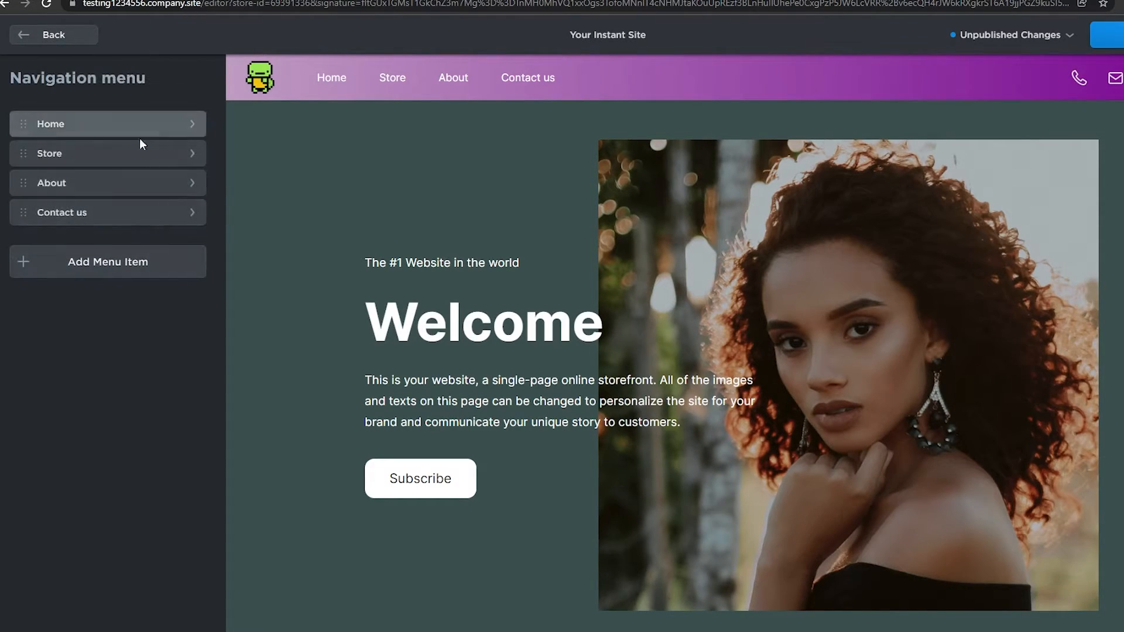
pyautogui.click(137, 123)
pyautogui.click(93, 143)
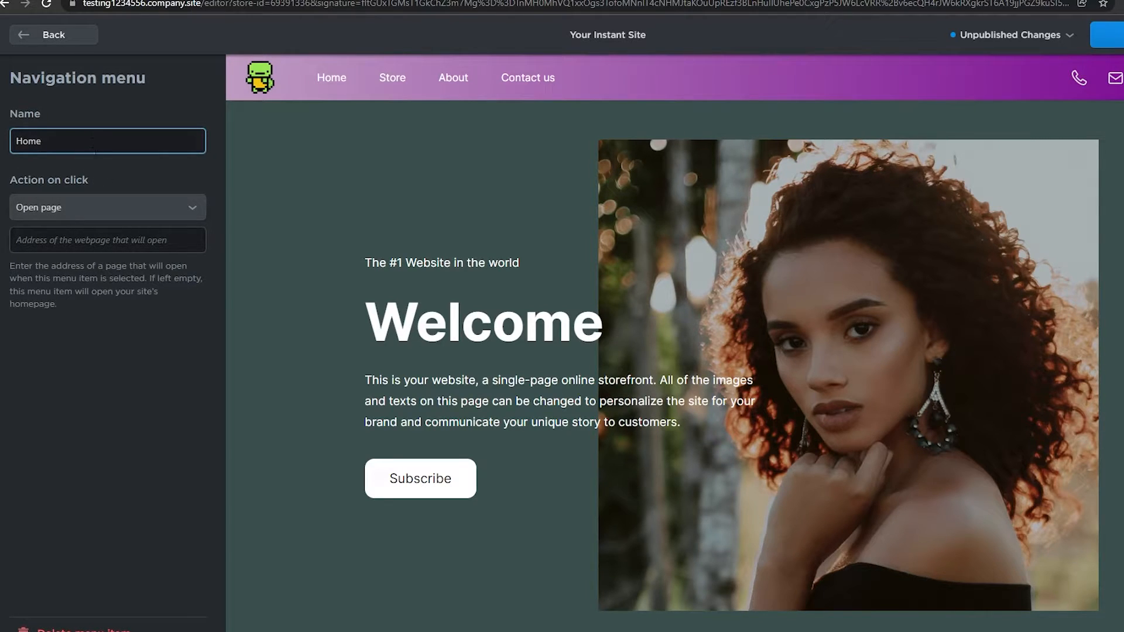
pyautogui.click(176, 211)
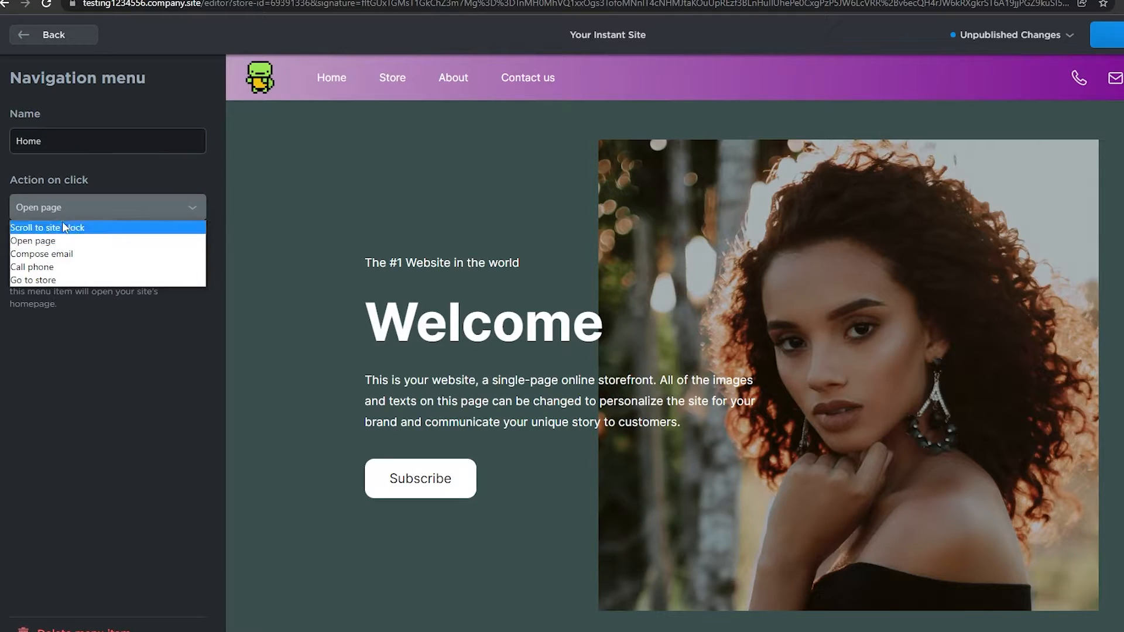
pyautogui.click(138, 210)
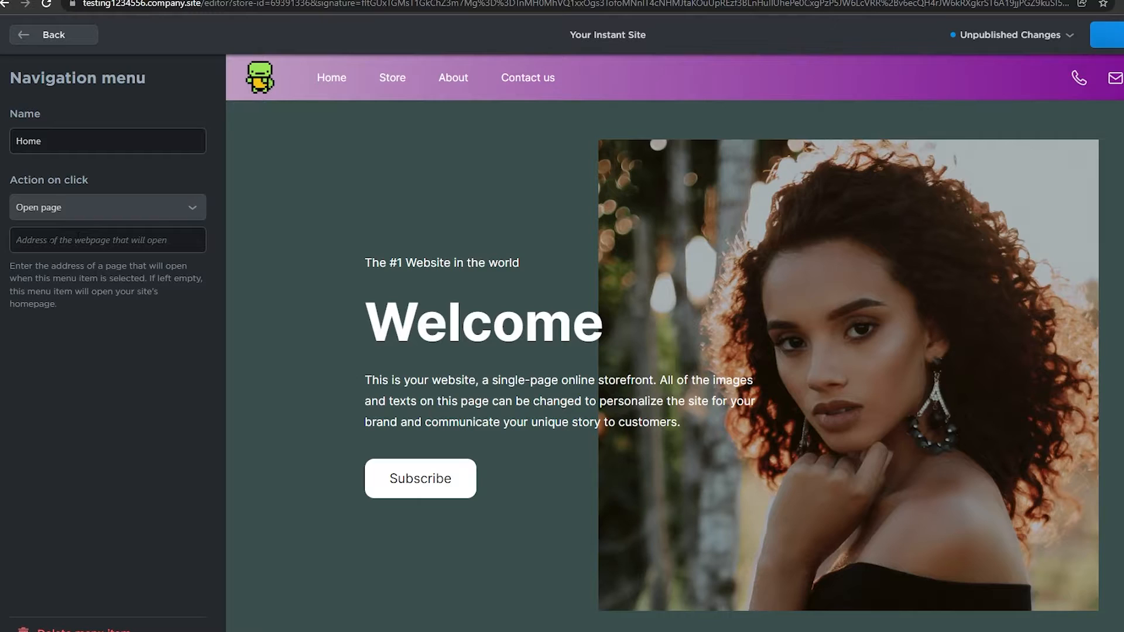
# Step: Leave the navigation menu settings for the Site Blocks list and open the Header block's design settings
pyautogui.click(32, 37)
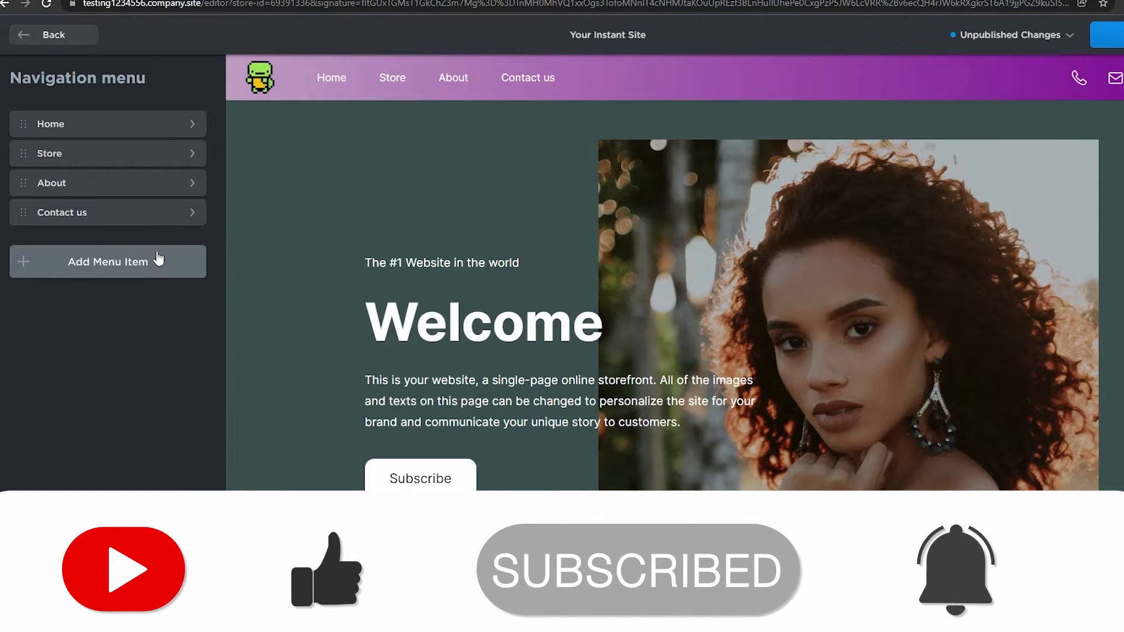
pyautogui.click(33, 43)
pyautogui.click(33, 45)
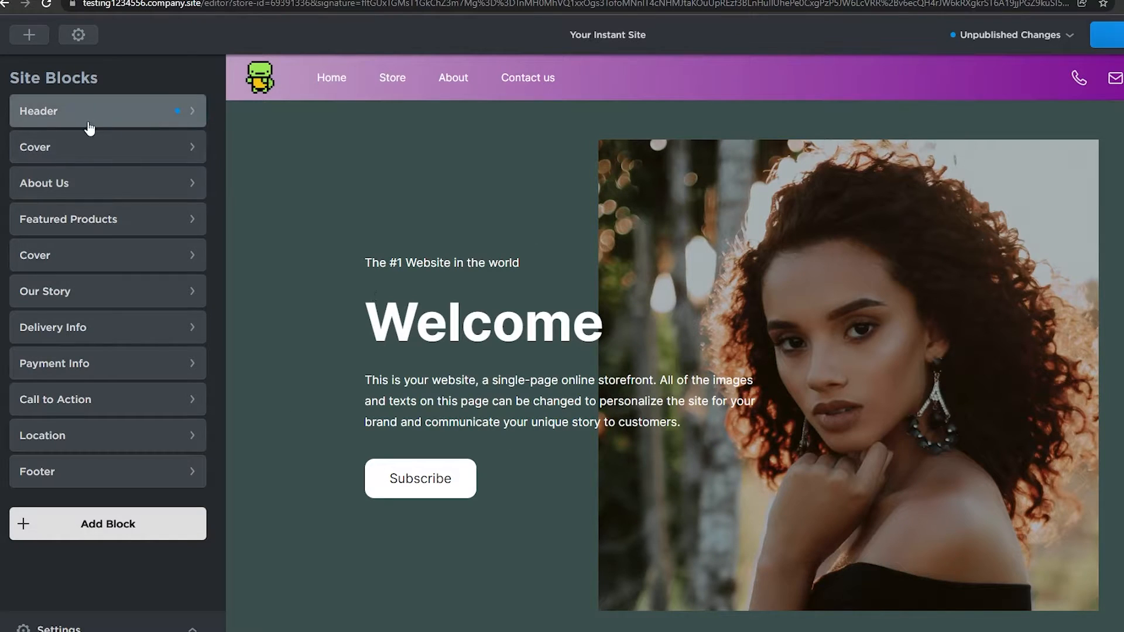
pyautogui.click(111, 120)
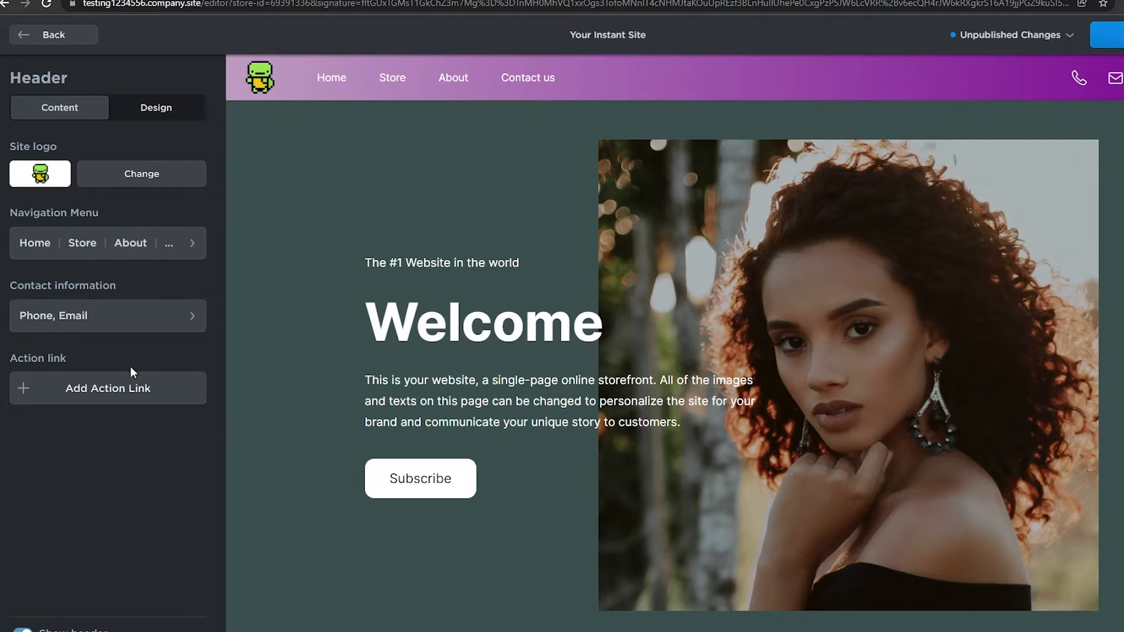
pyautogui.click(173, 107)
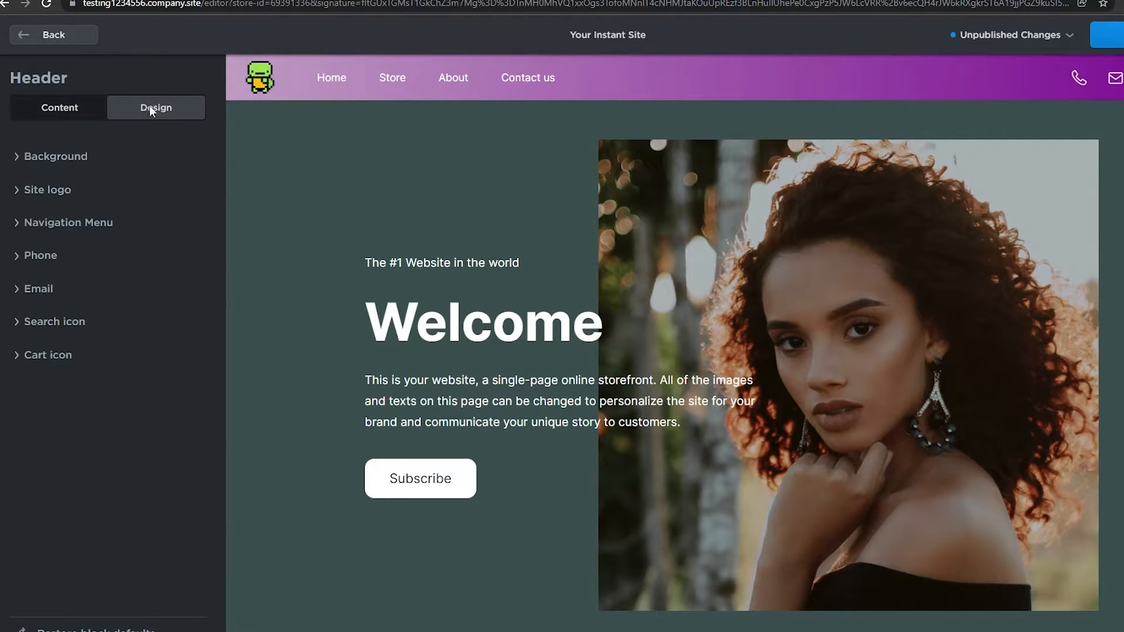
# Step: Set the header's background style to Solid color and open its color choices
pyautogui.click(82, 165)
pyautogui.click(101, 233)
pyautogui.click(77, 237)
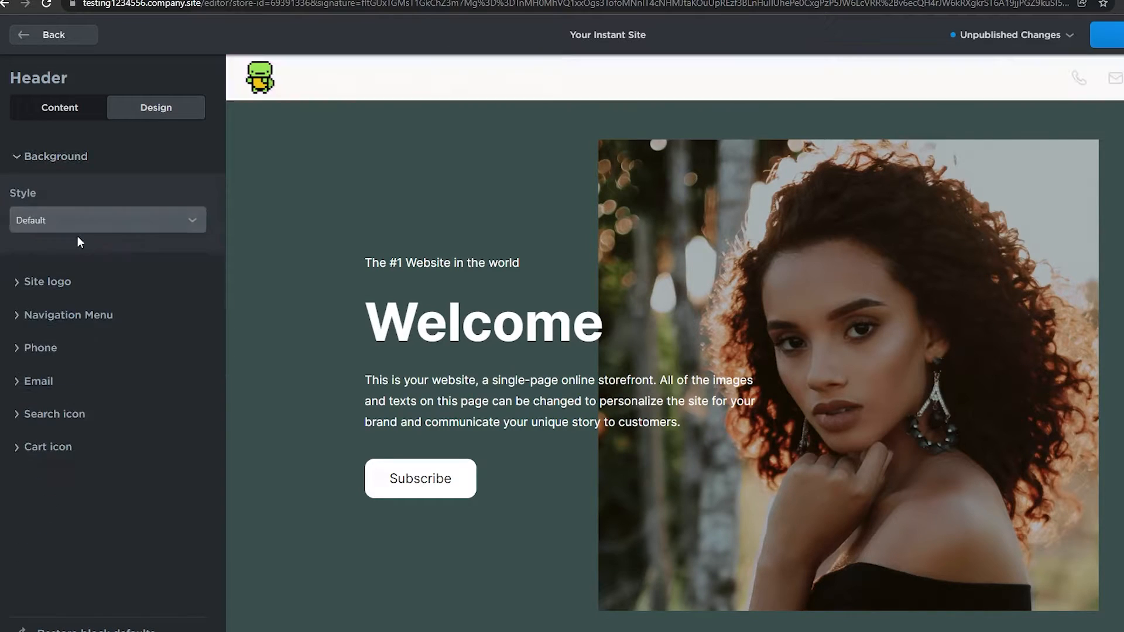
pyautogui.click(93, 221)
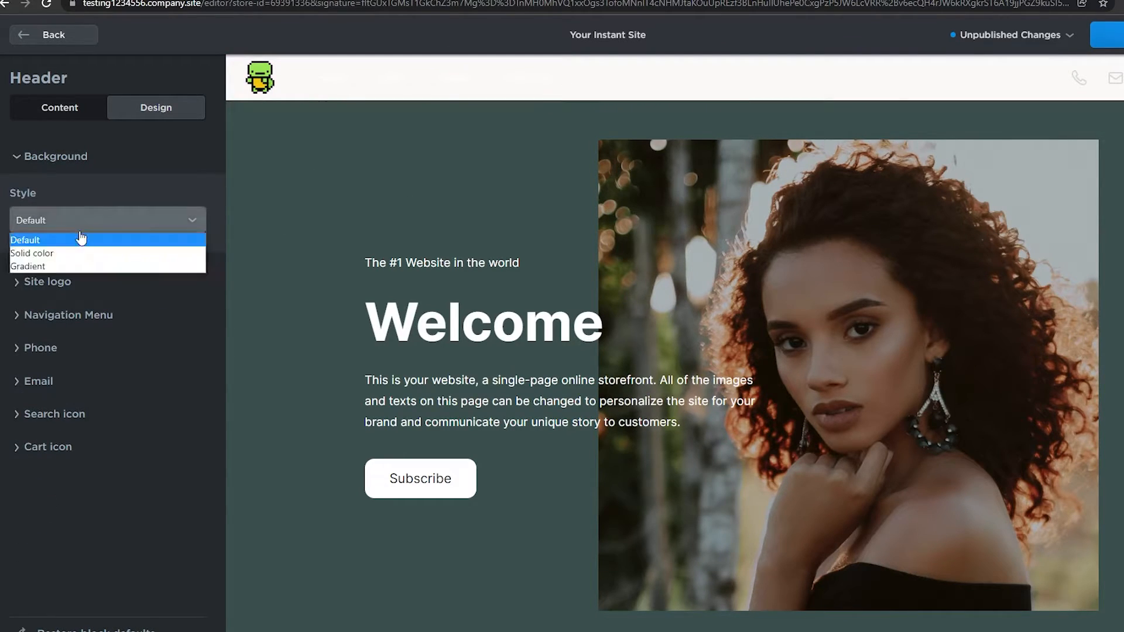
pyautogui.click(54, 263)
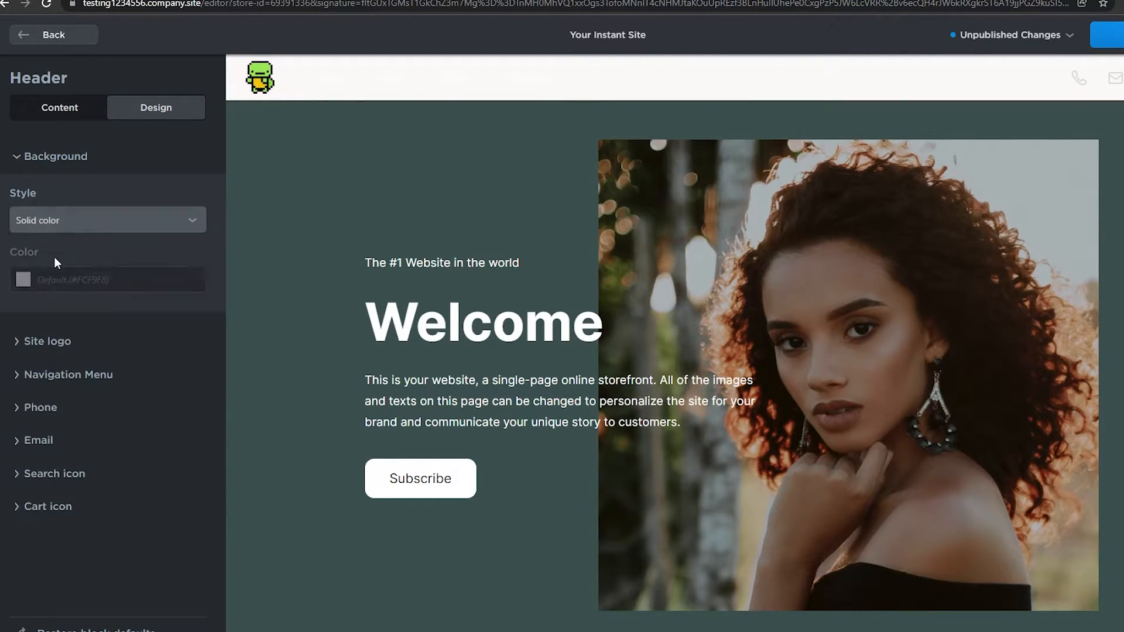
pyautogui.click(25, 280)
# Step: Try the preset purple, orange, light grey and black swatches as the header's background color
pyautogui.click(131, 319)
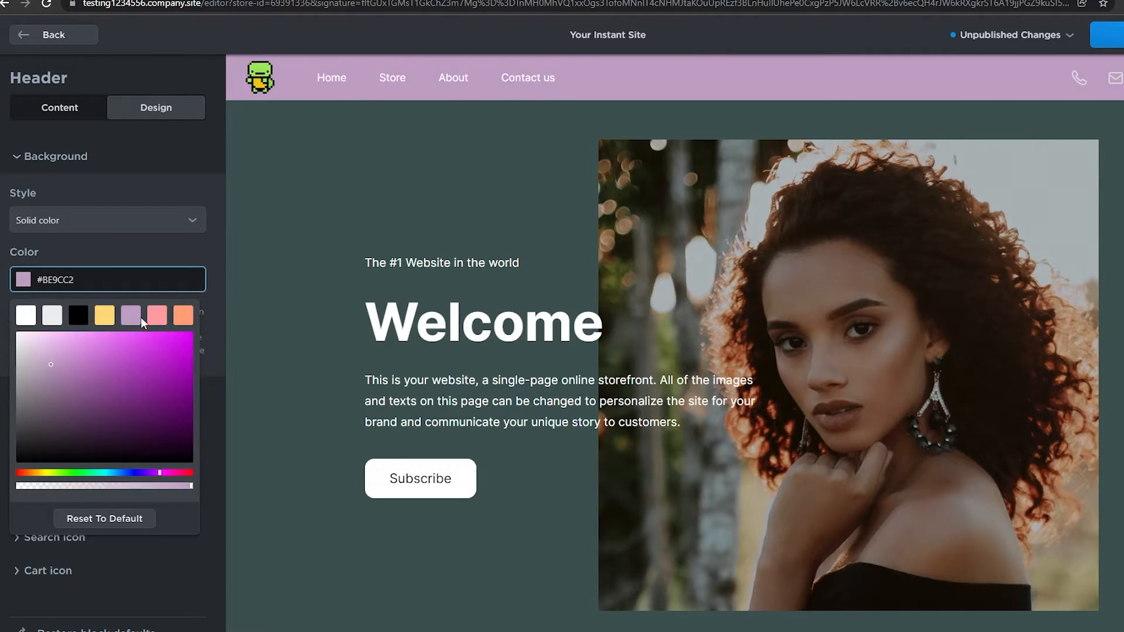
pyautogui.click(178, 315)
pyautogui.click(58, 316)
pyautogui.click(73, 317)
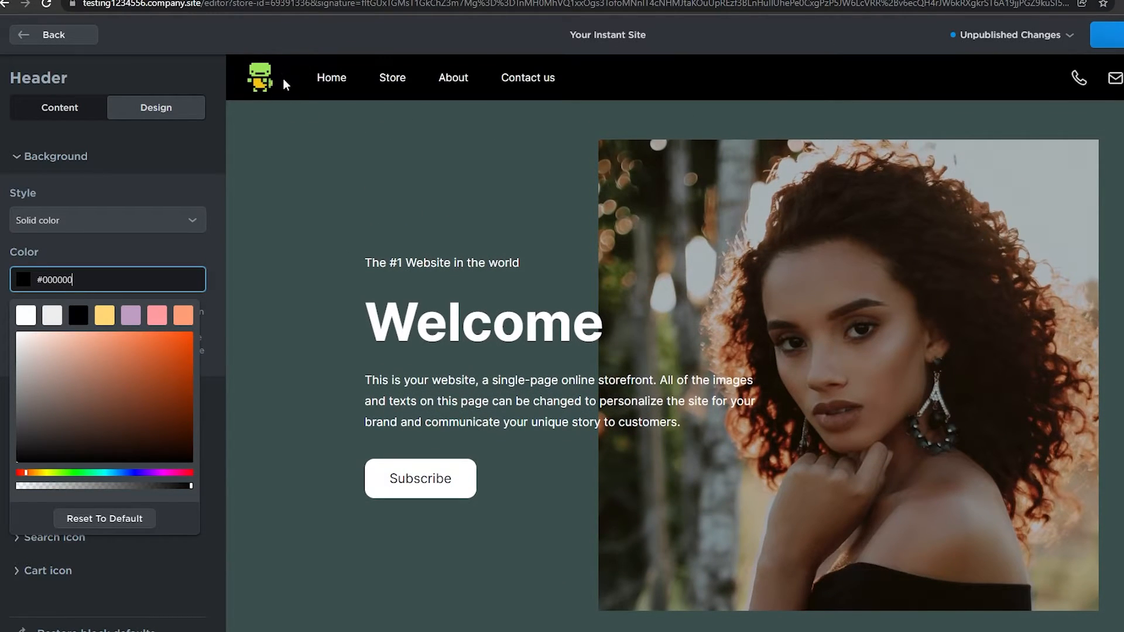
# Step: Set the header's background to the semi-transparent green #003F0794 and collapse the open design sections
pyautogui.moveTo(60, 489); pyautogui.dragTo(80, 474)
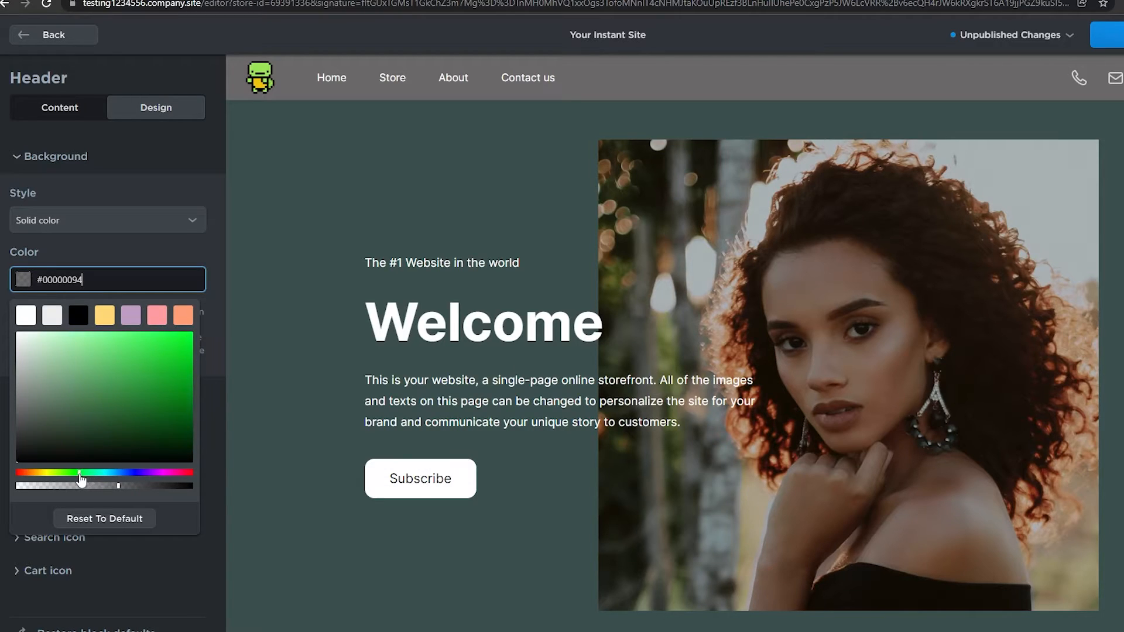
pyautogui.moveTo(126, 427); pyautogui.dragTo(225, 438)
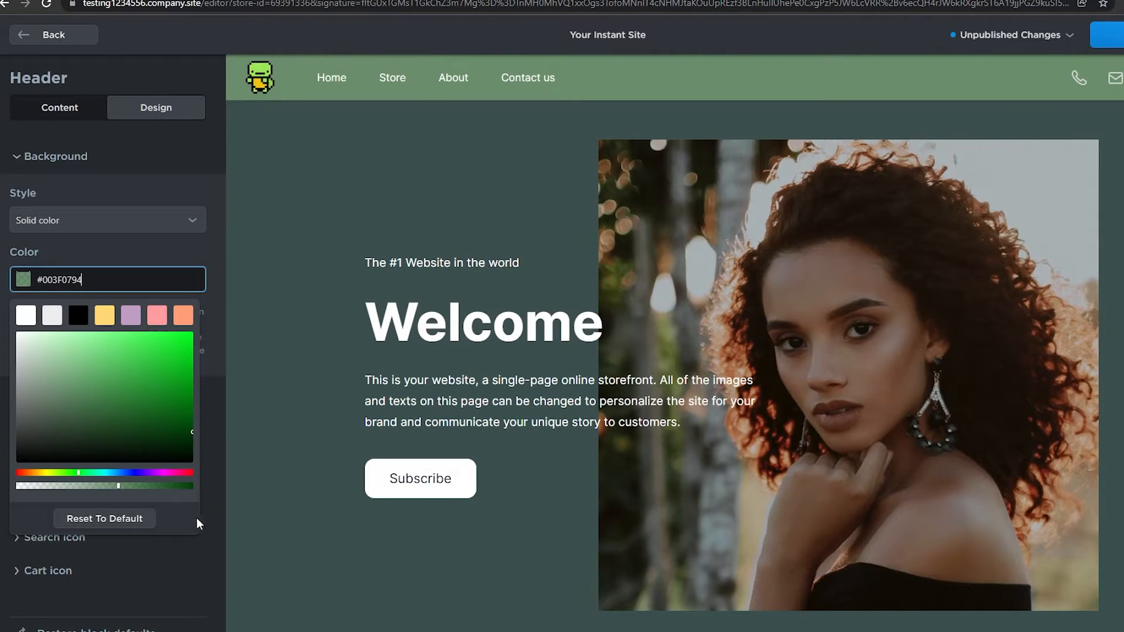
pyautogui.click(197, 538)
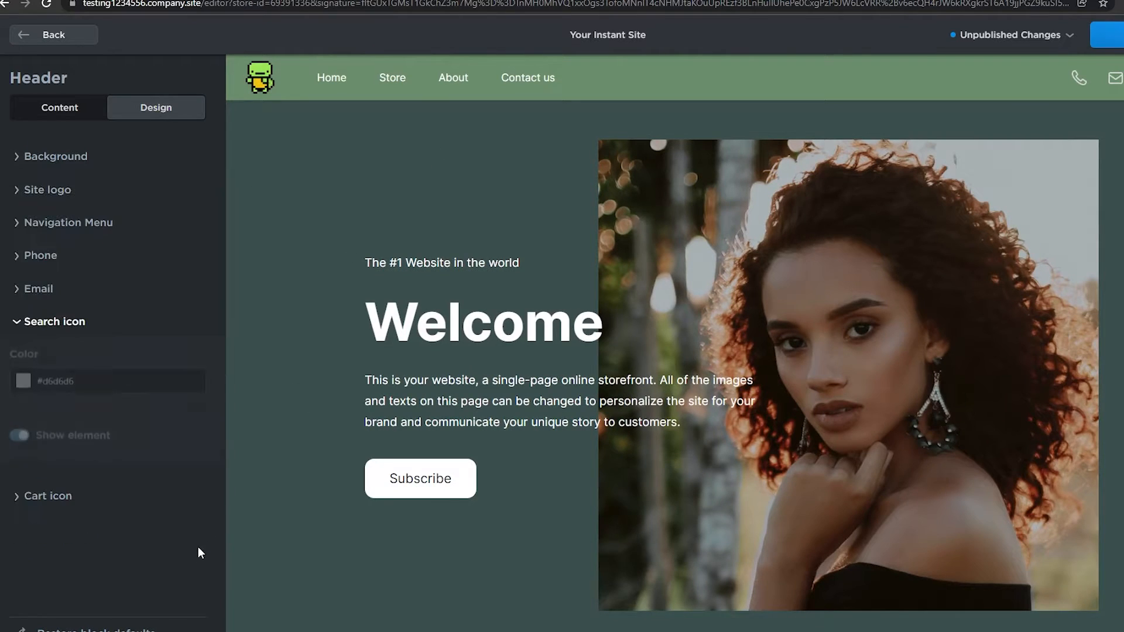
pyautogui.click(31, 330)
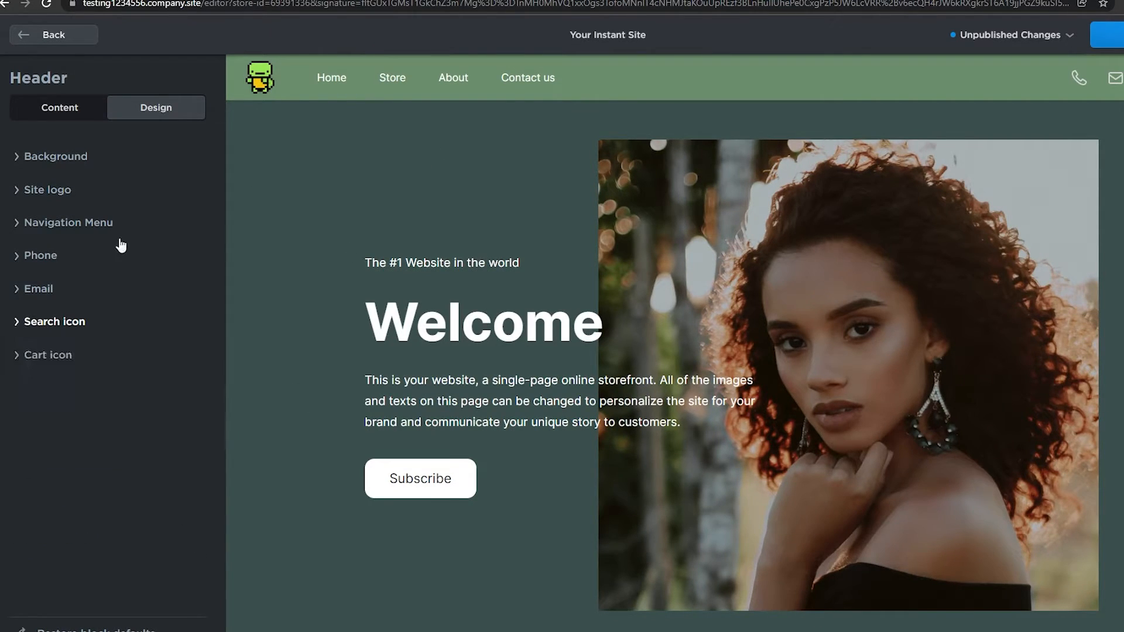
# Step: Examine the header's Site logo and Navigation Menu design options, including the bold text style
pyautogui.click(9, 198)
pyautogui.click(9, 199)
pyautogui.click(21, 235)
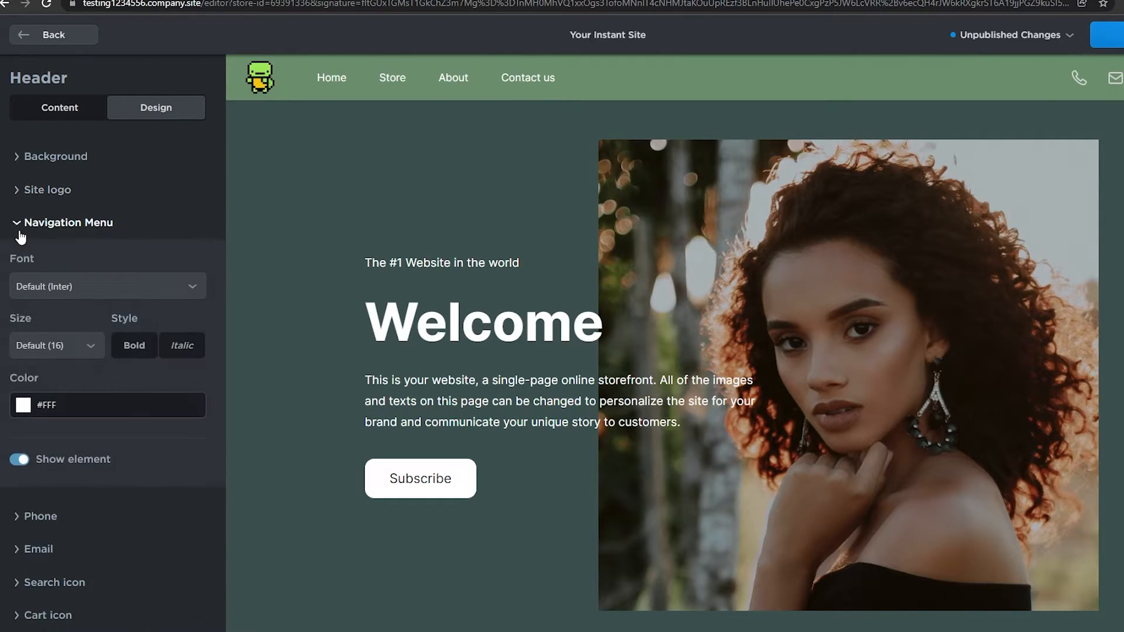
pyautogui.click(20, 234)
pyautogui.click(45, 224)
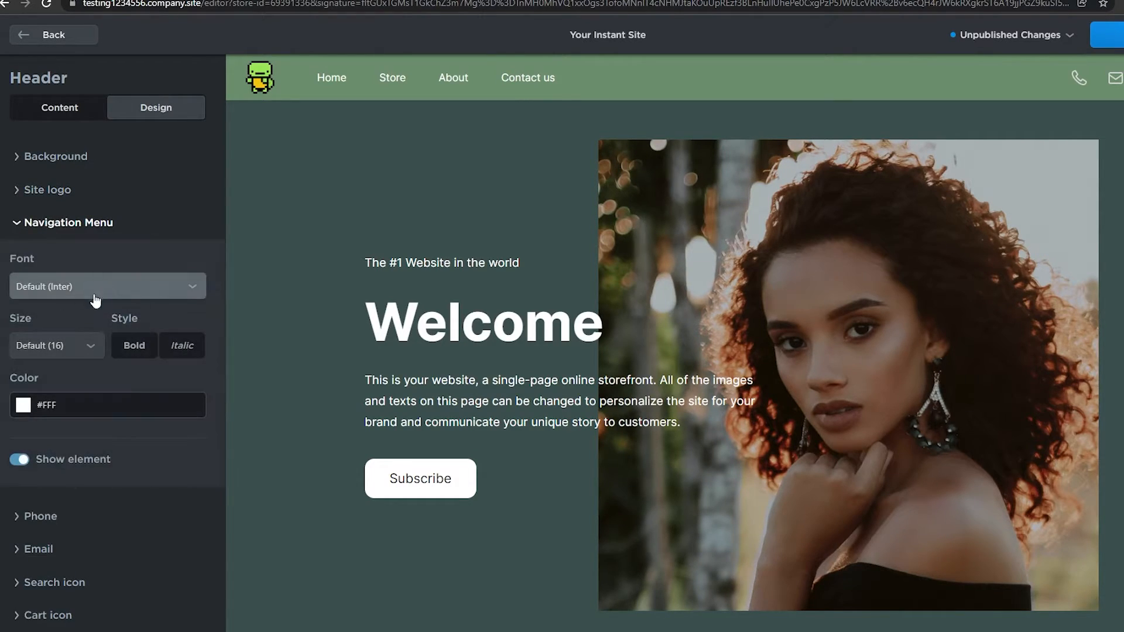
pyautogui.click(139, 352)
pyautogui.click(139, 352)
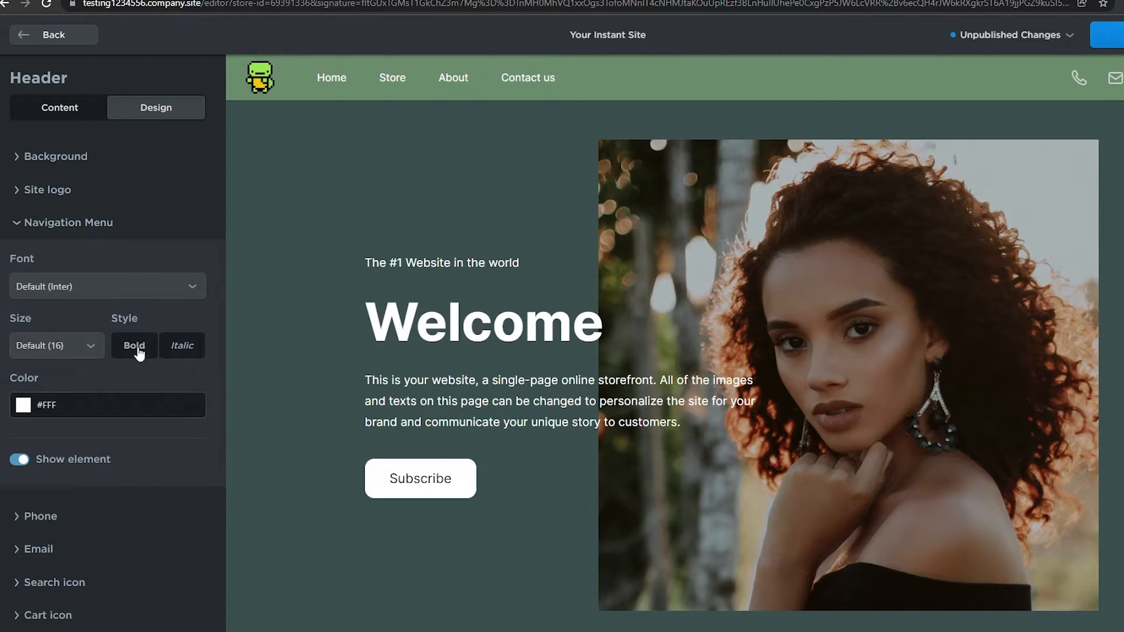
pyautogui.click(114, 229)
# Step: Examine the header's Phone, Search icon and Cart icon design options
pyautogui.click(21, 258)
pyautogui.click(22, 257)
pyautogui.click(45, 322)
pyautogui.click(46, 322)
pyautogui.click(44, 359)
pyautogui.click(44, 357)
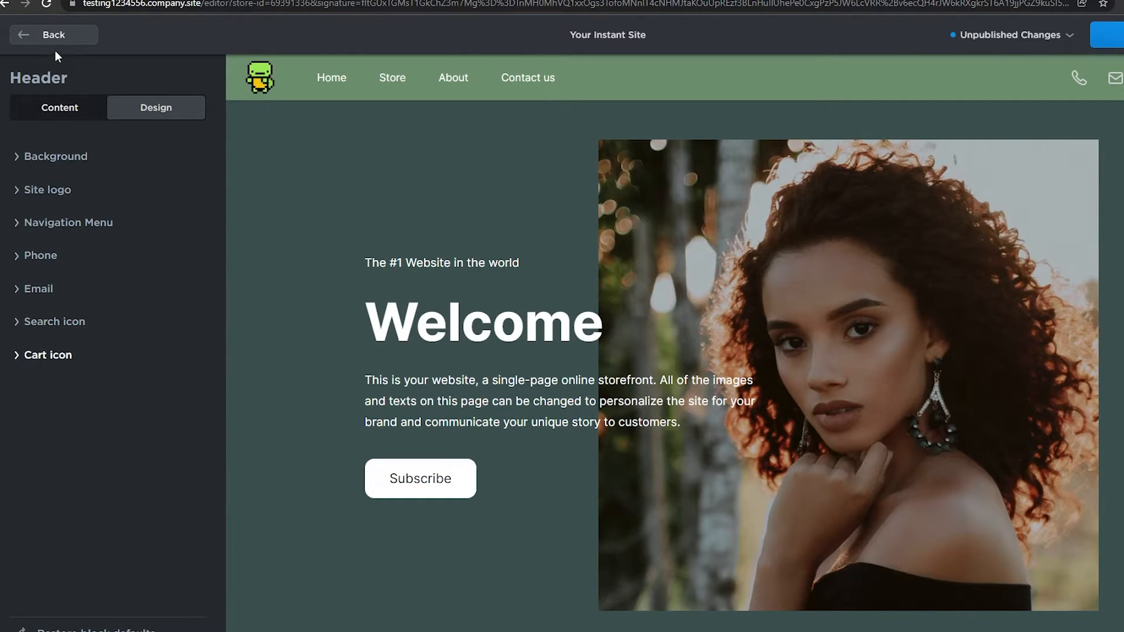
# Step: Return to the Site Blocks list and open the design settings of the first Cover block
pyautogui.click(59, 33)
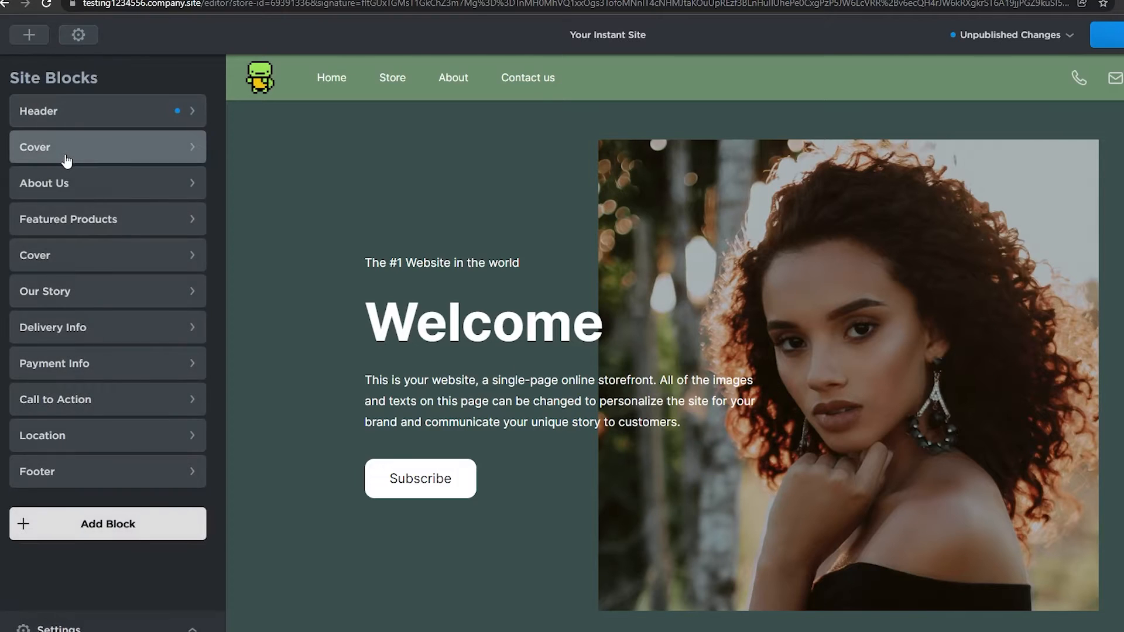
pyautogui.click(64, 154)
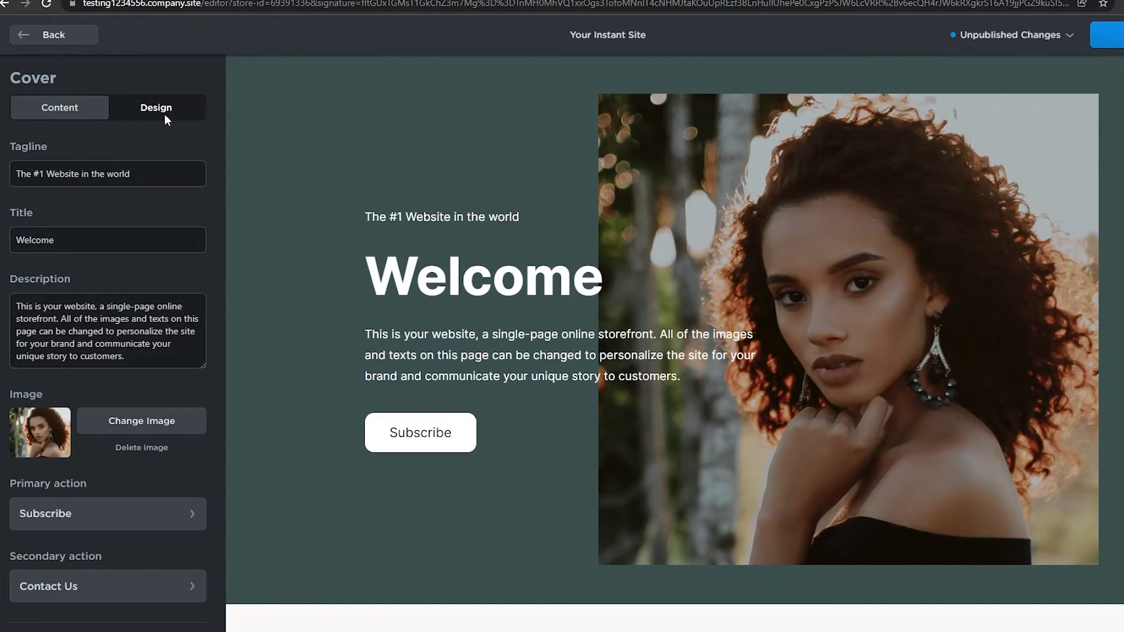
pyautogui.click(163, 115)
pyautogui.scroll(2, 276, 229)
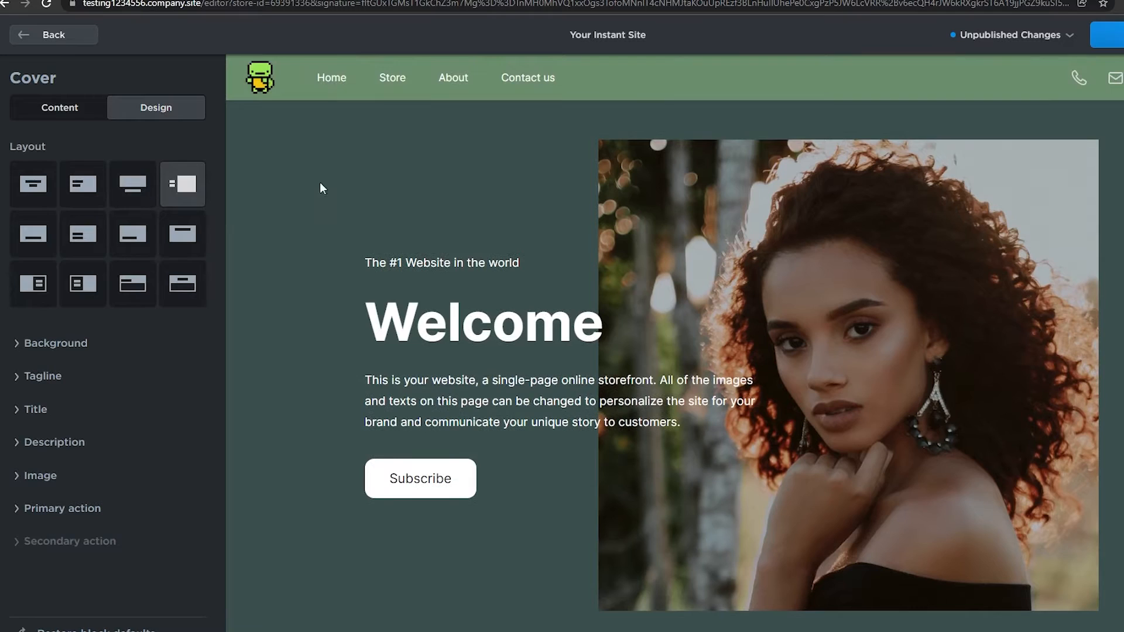
# Step: Try several alternative layouts for the Cover block and reselect the one with the text overlapping the side image
pyautogui.click(34, 185)
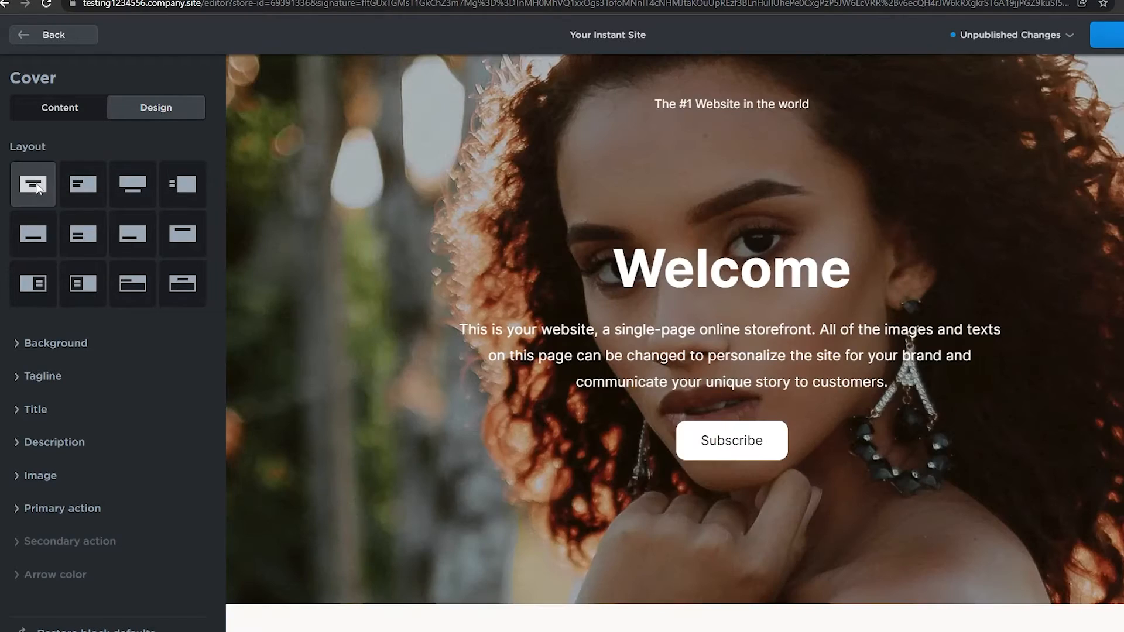
pyautogui.click(87, 185)
pyautogui.click(132, 189)
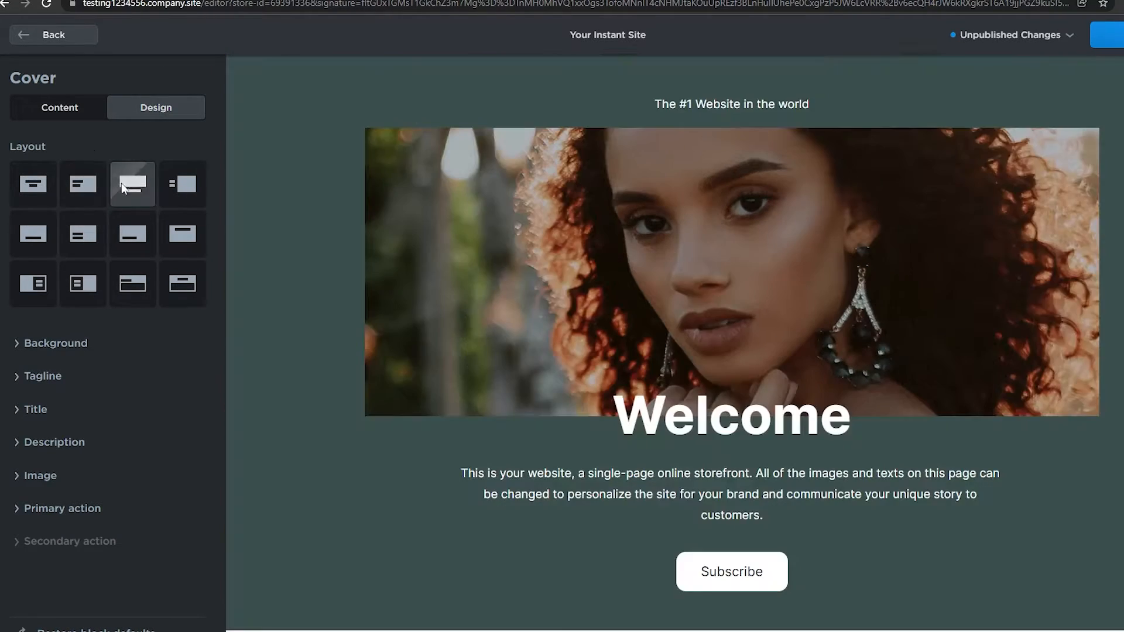
pyautogui.click(182, 189)
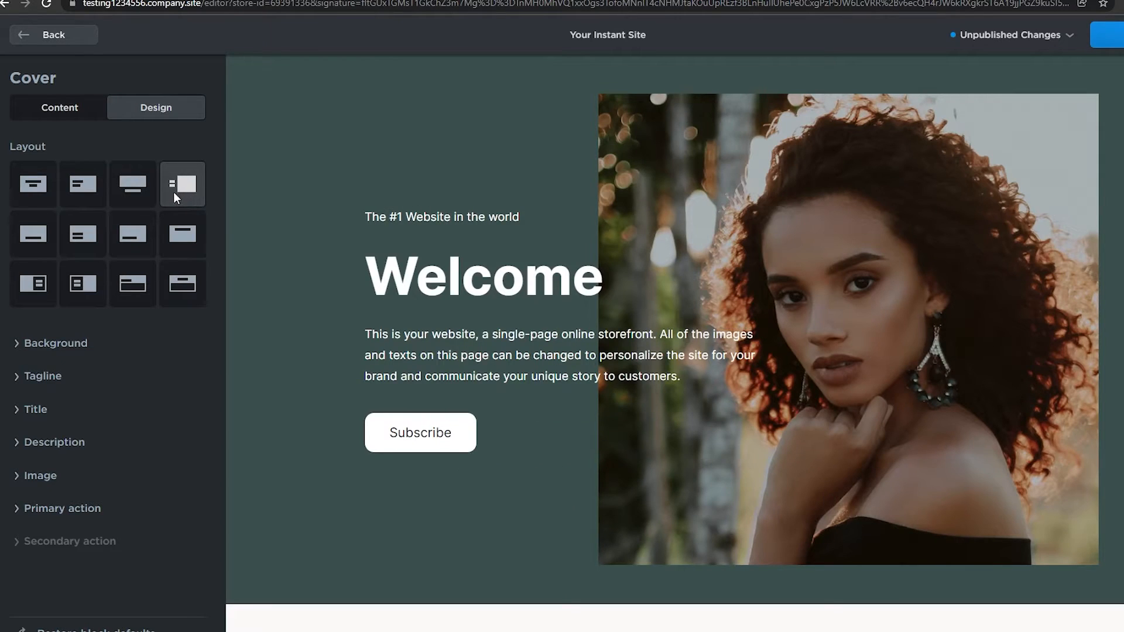
pyautogui.click(201, 240)
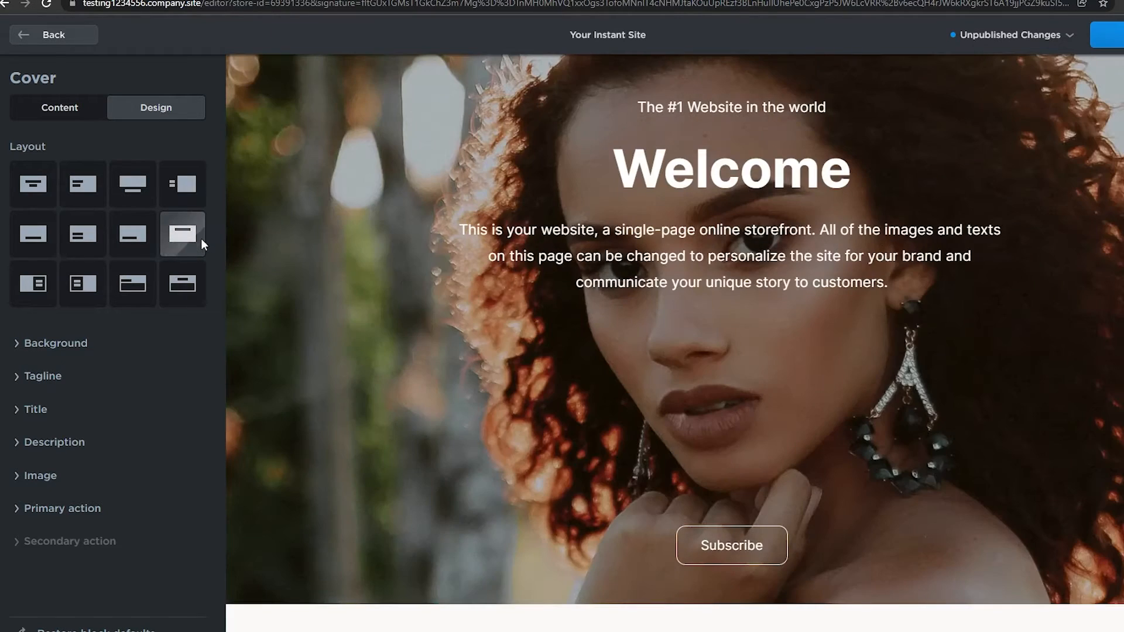
pyautogui.click(182, 286)
pyautogui.click(33, 290)
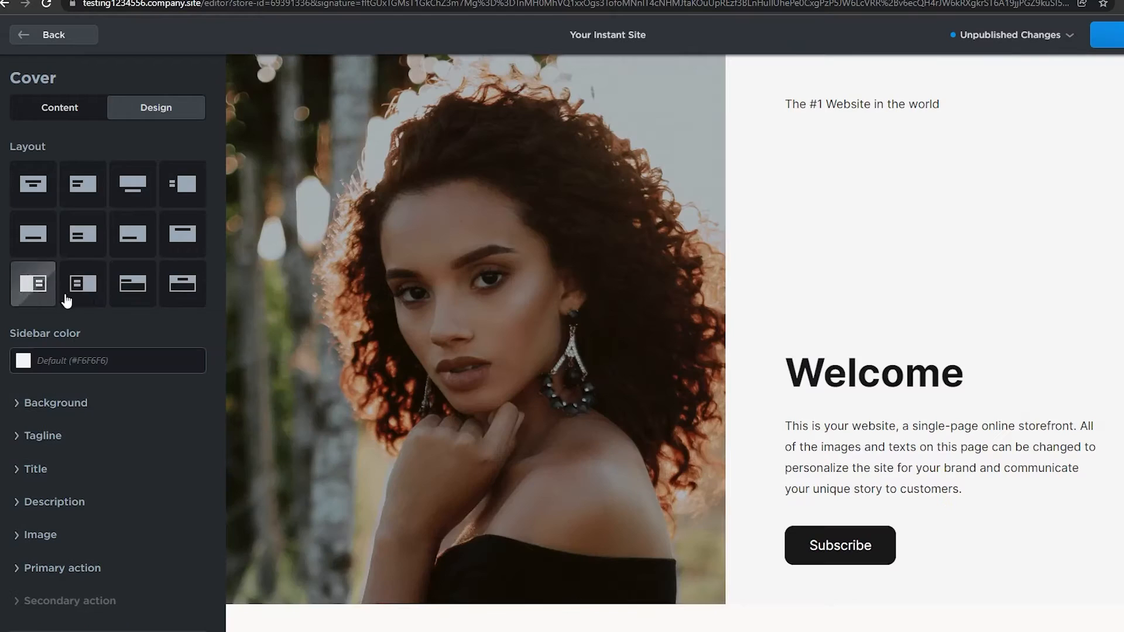
pyautogui.click(129, 293)
pyautogui.click(195, 193)
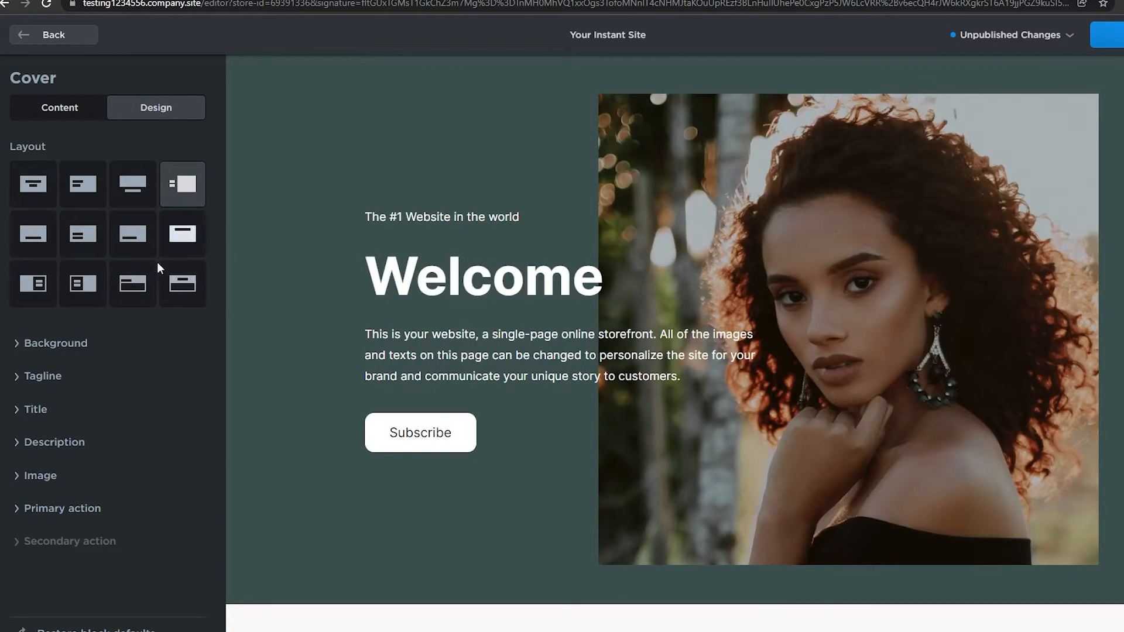
# Step: Set the Cover block's solid background color to the dark green #3B4F45
pyautogui.click(36, 343)
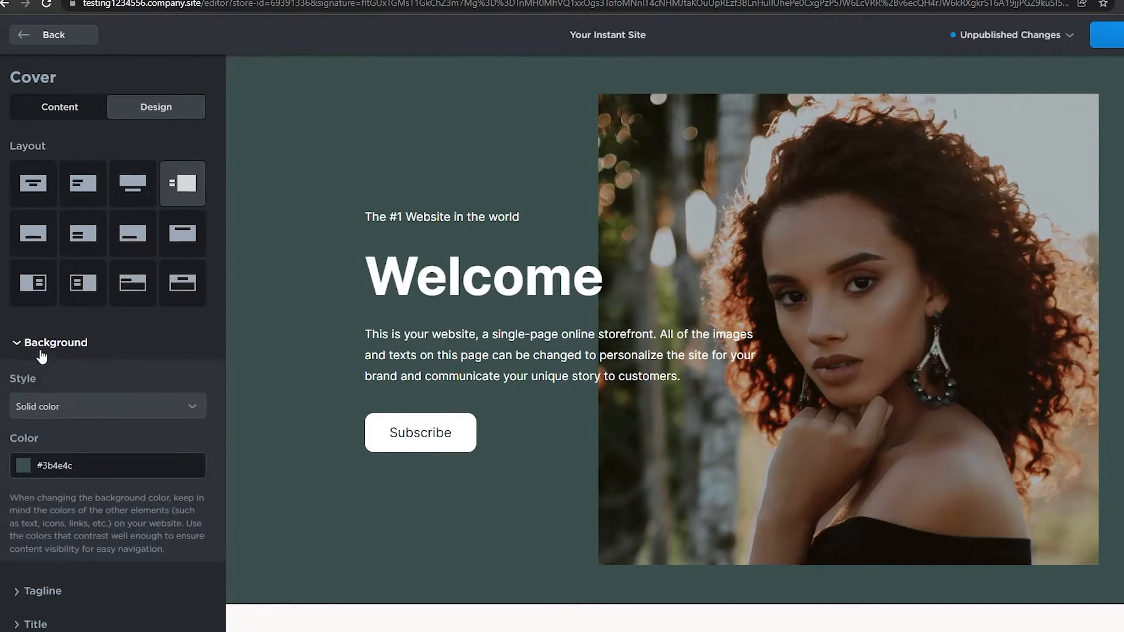
pyautogui.scroll(-1, 42, 387)
pyautogui.click(42, 403)
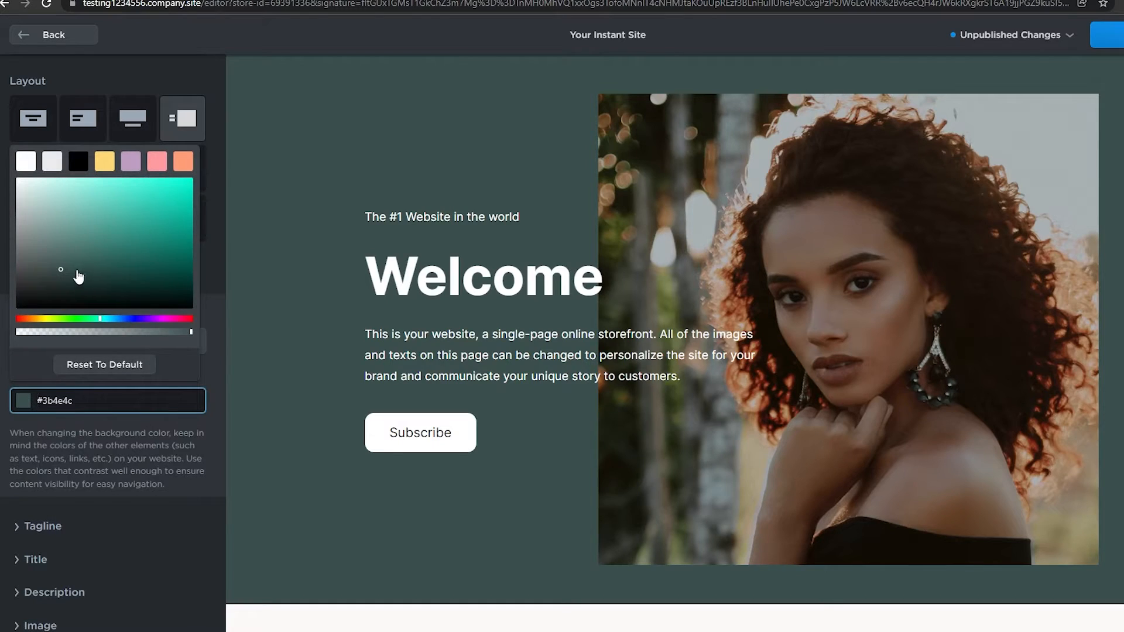
pyautogui.moveTo(101, 319)
pyautogui.mouseDown()
pyautogui.moveTo(134, 321)
pyautogui.moveTo(94, 319)
pyautogui.mouseUp()
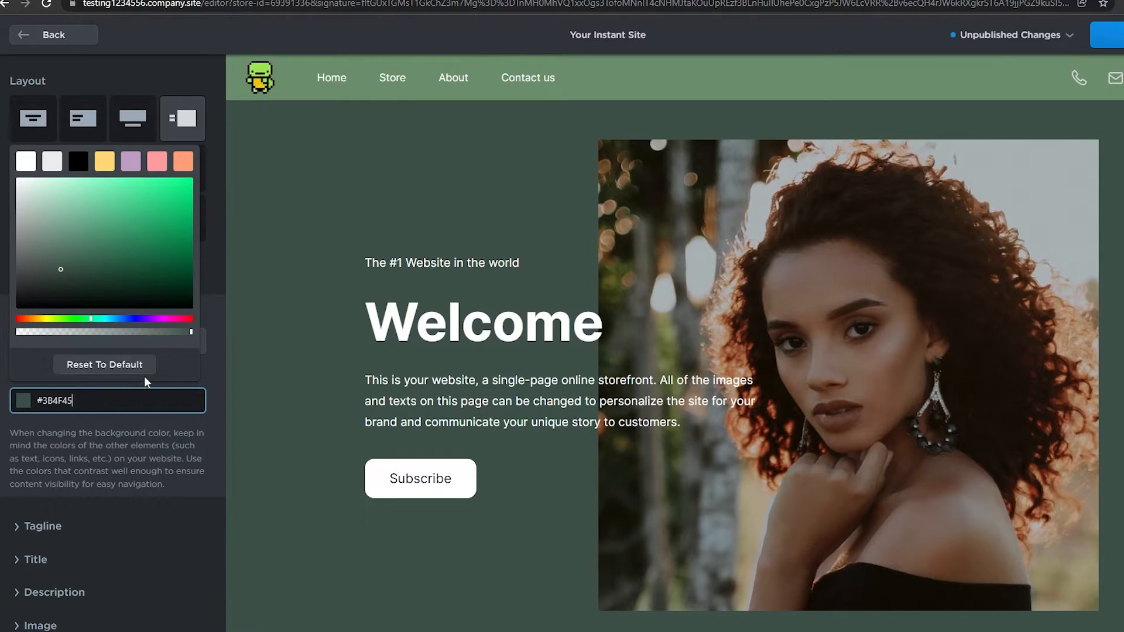
# Step: Examine the font, size, style and color options of the Cover block's tagline
pyautogui.click(177, 523)
pyautogui.scroll(-1, 85, 355)
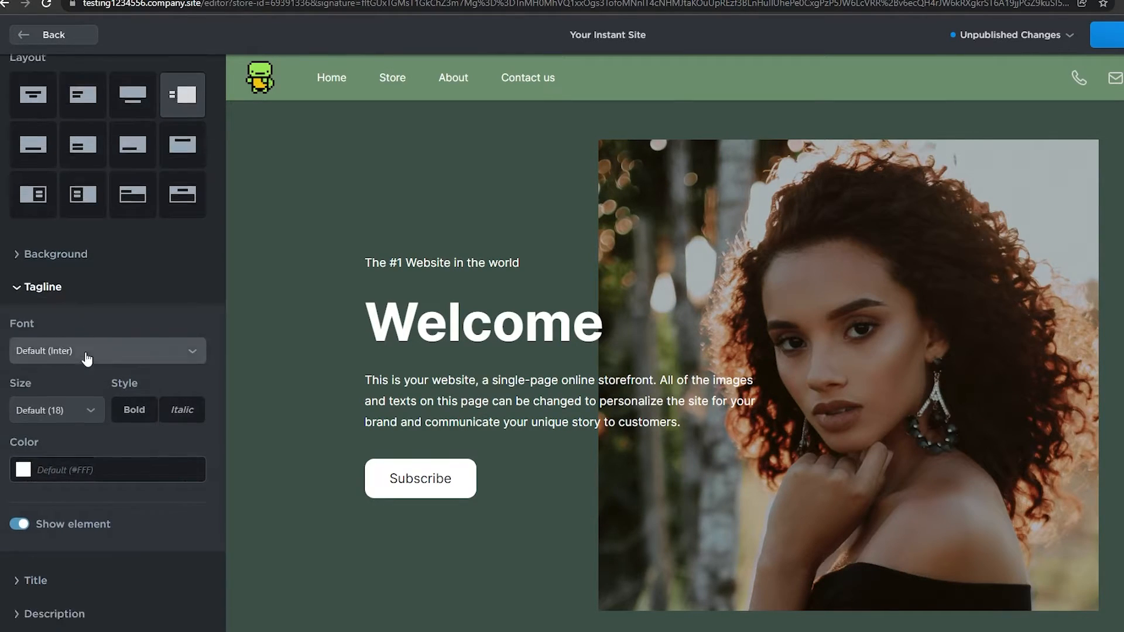
pyautogui.click(35, 244)
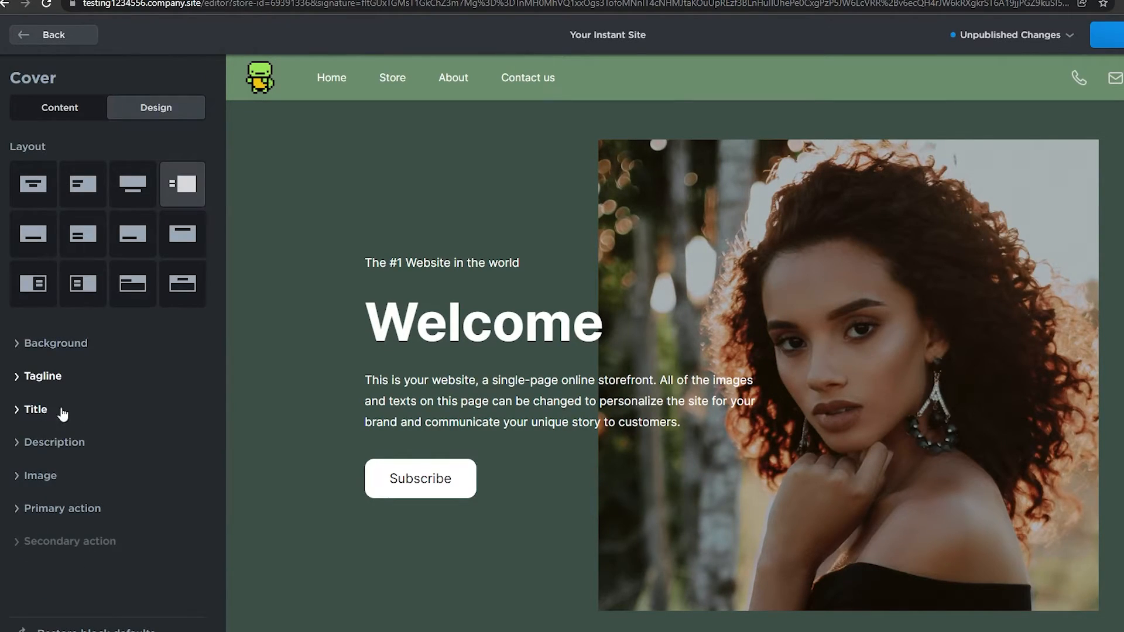
# Step: Review the Cover block's content settings, including its title, tagline, image and primary and secondary actions
pyautogui.click(61, 106)
pyautogui.doubleClick(62, 252)
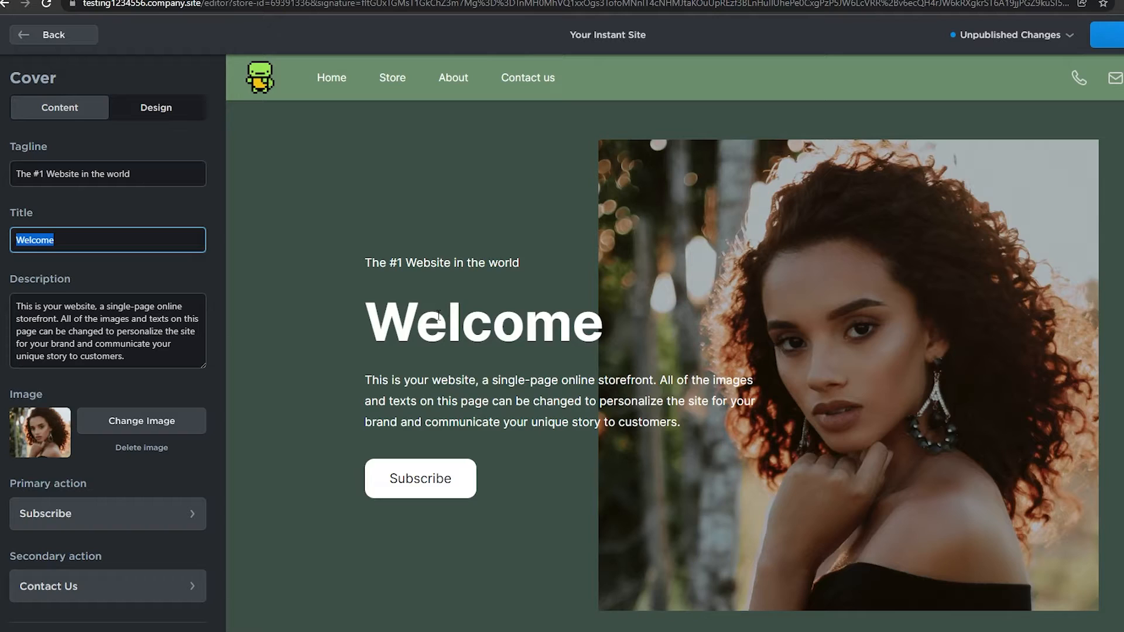
pyautogui.click(153, 174)
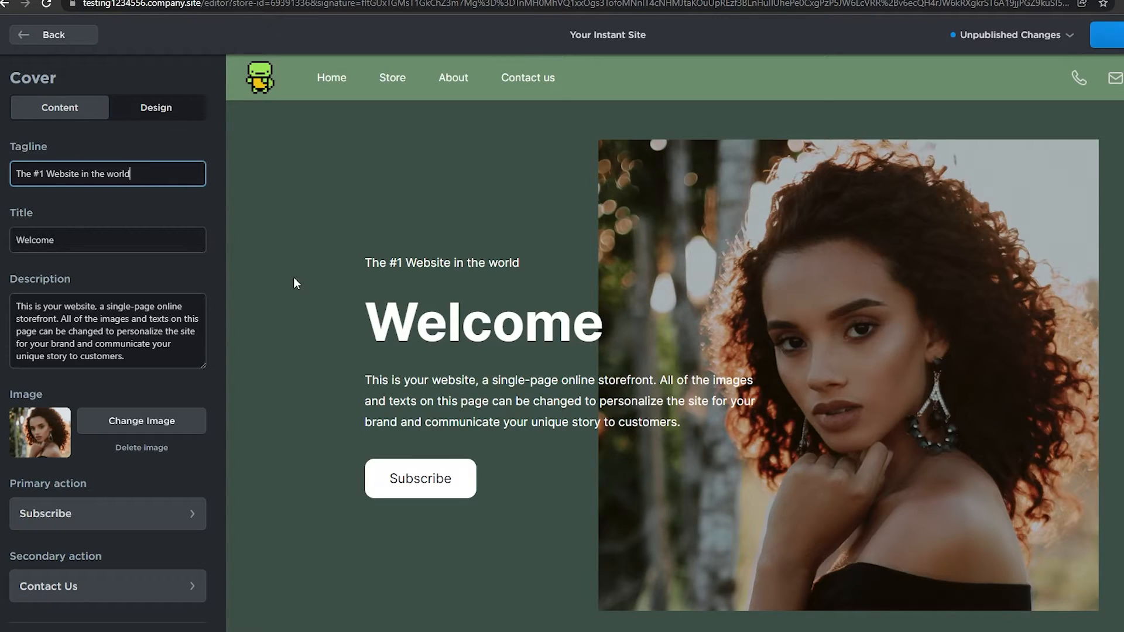
pyautogui.scroll(-1, 128, 234)
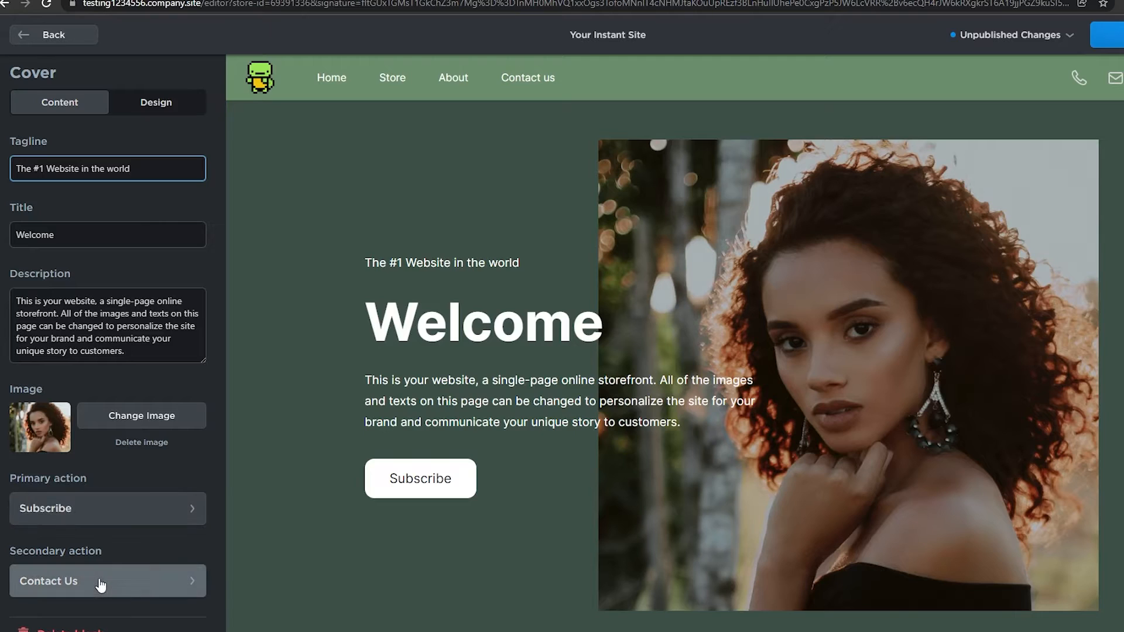
pyautogui.scroll(1, 101, 586)
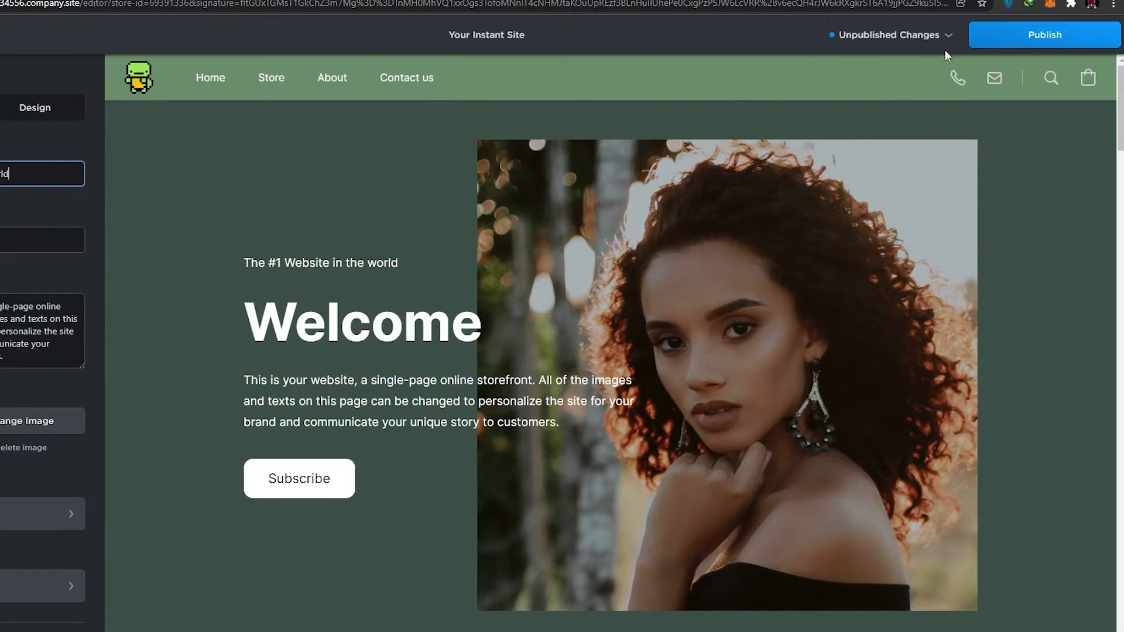
# Step: Publish the Instant Site's changes and open the published site for viewing
pyautogui.click(1033, 34)
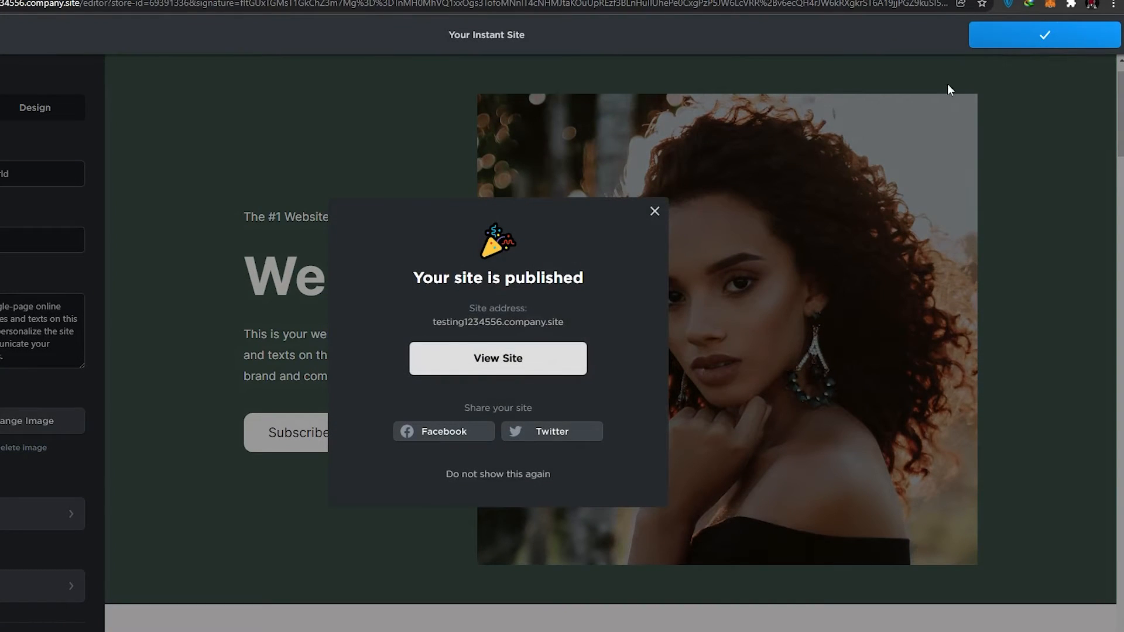
pyautogui.click(535, 366)
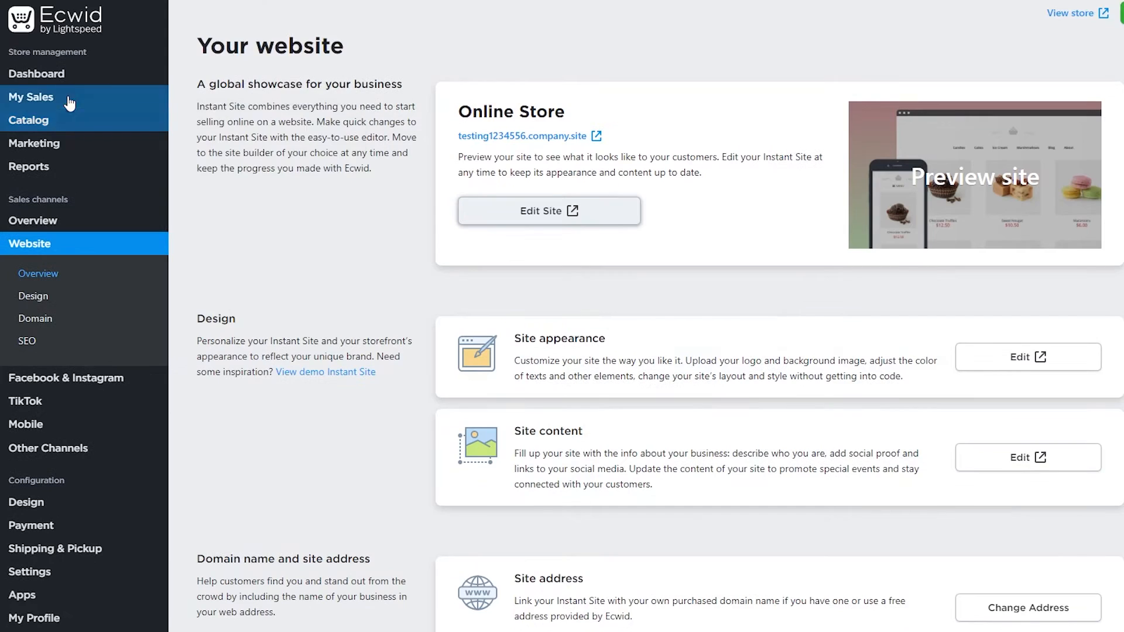
# Step: Open the store's product catalog and look through the listed sample products
pyautogui.moveTo(25, 126)
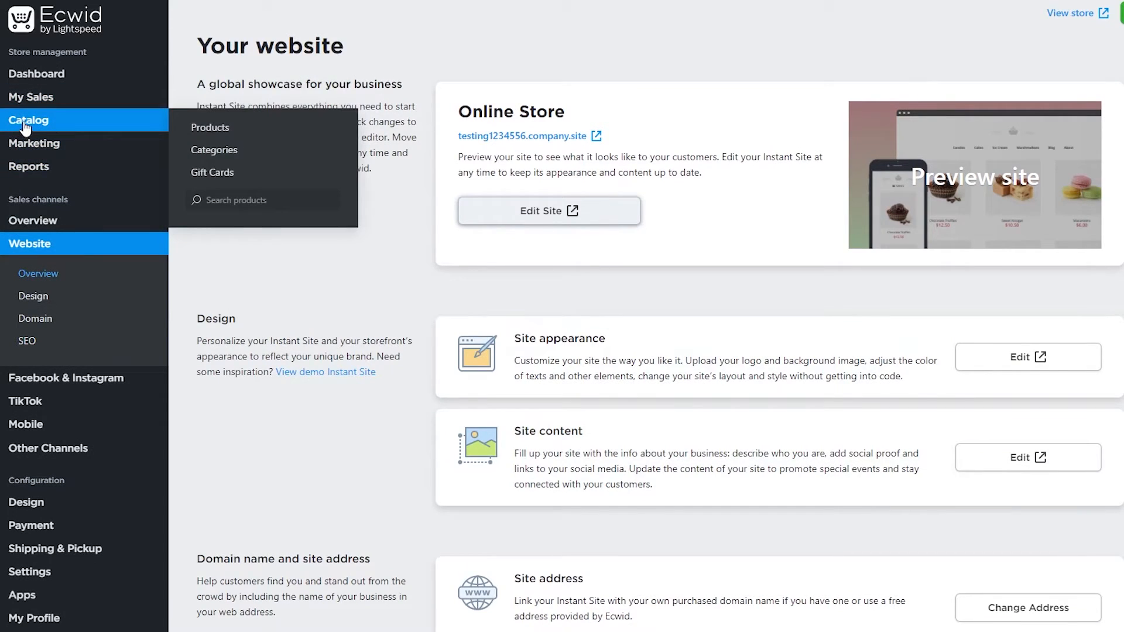
pyautogui.click(238, 127)
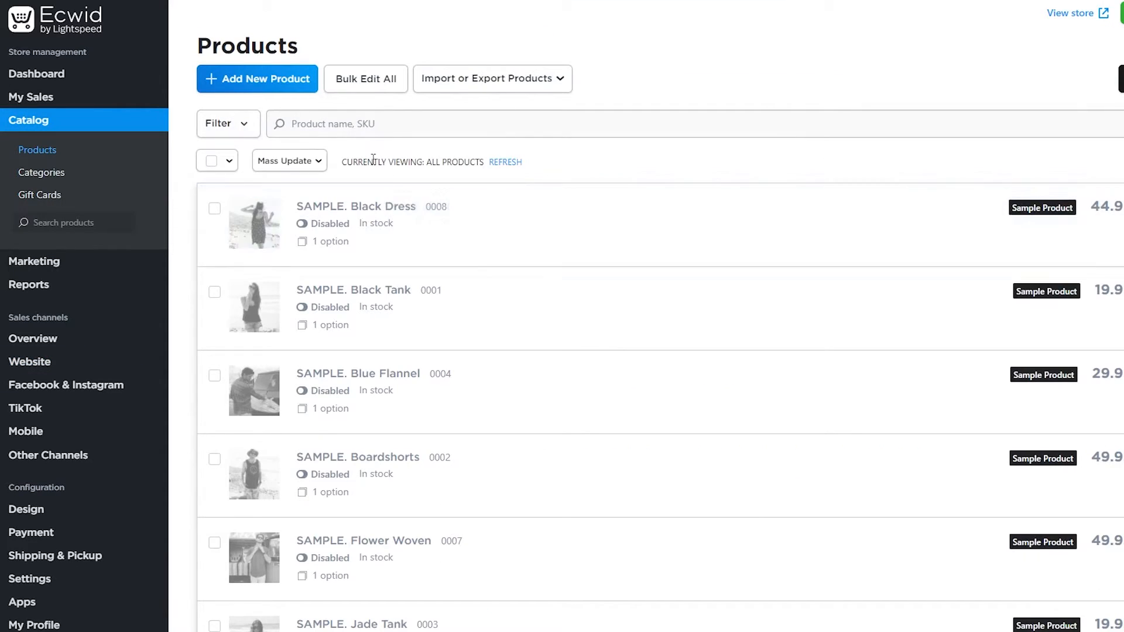
pyautogui.scroll(-5, 397, 406)
pyautogui.scroll(5, 376, 524)
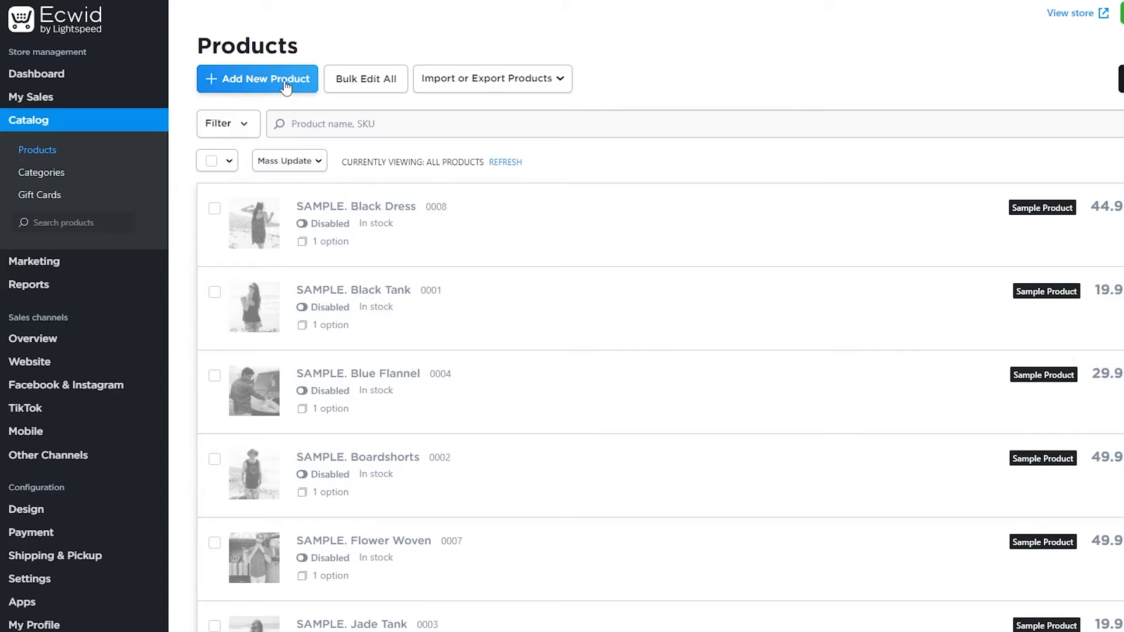
# Step: Start a new product and upload the Jon & Jhon-logo picture as its main image
pyautogui.click(285, 86)
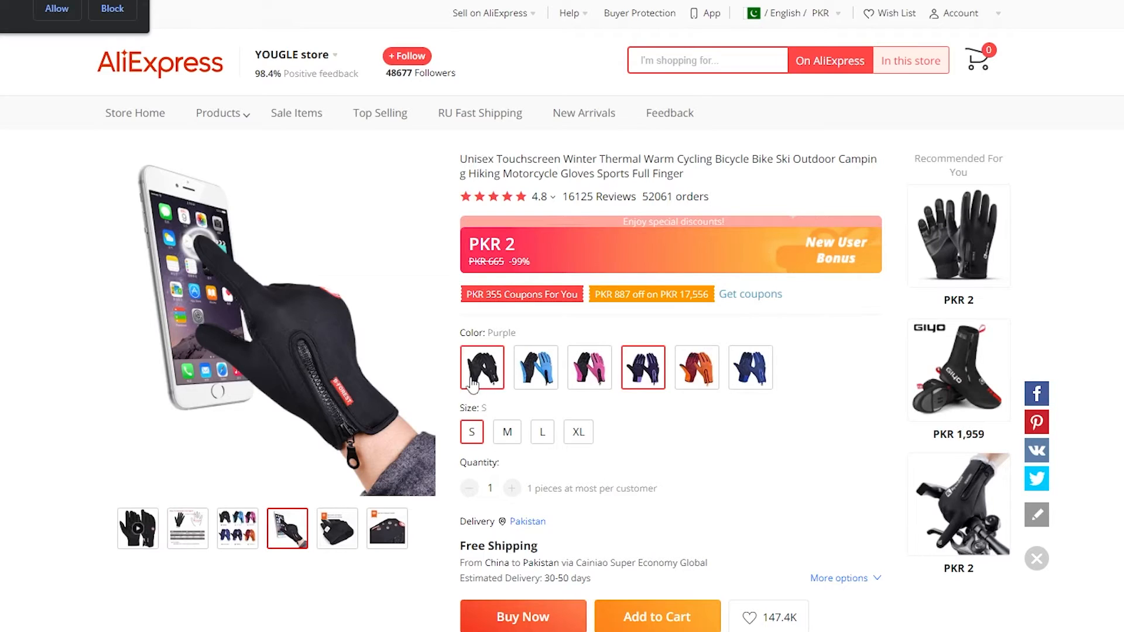
pyautogui.scroll(-1, 610, 521)
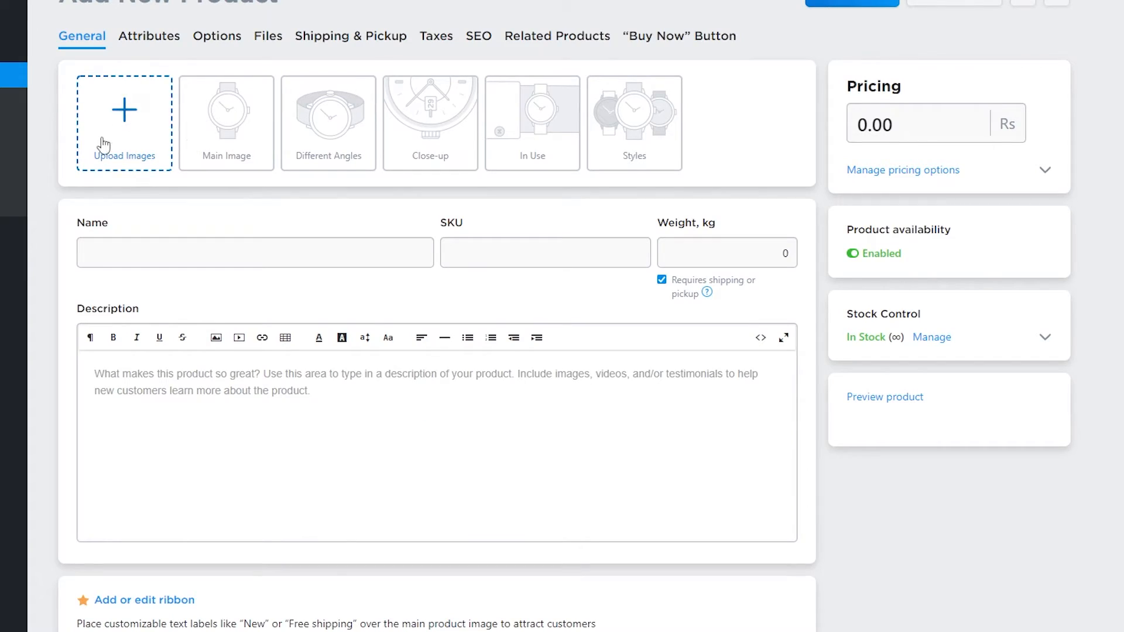
pyautogui.click(221, 148)
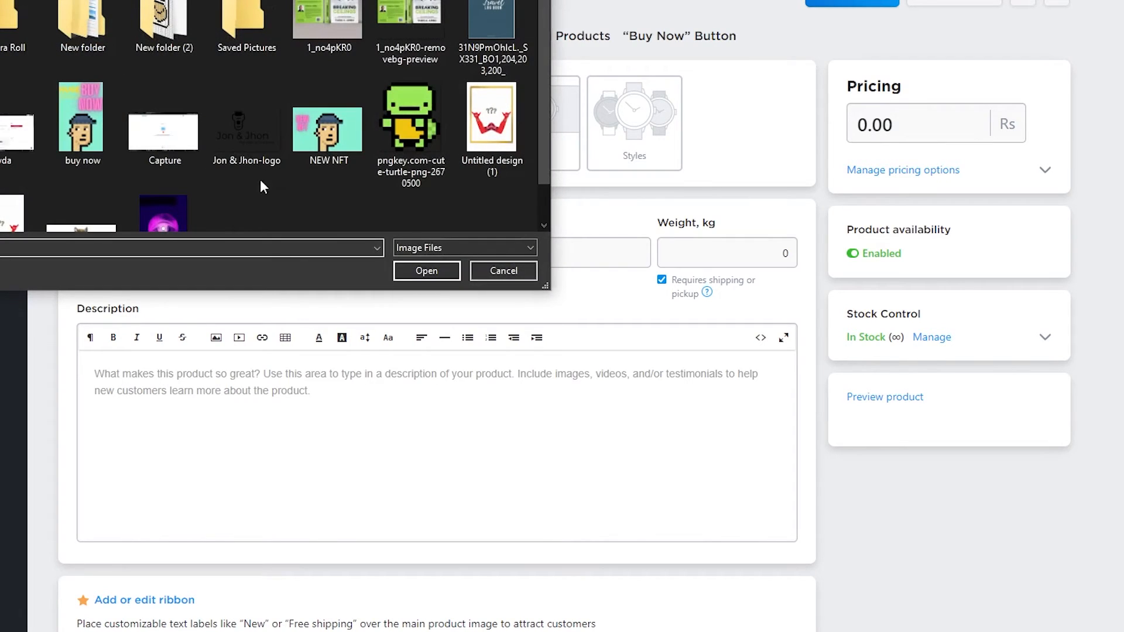
pyautogui.click(246, 123)
pyautogui.click(423, 272)
# Step: Look over the new product's name, SKU, weight, description, ribbon and subtitle fields
pyautogui.click(124, 242)
pyautogui.click(536, 240)
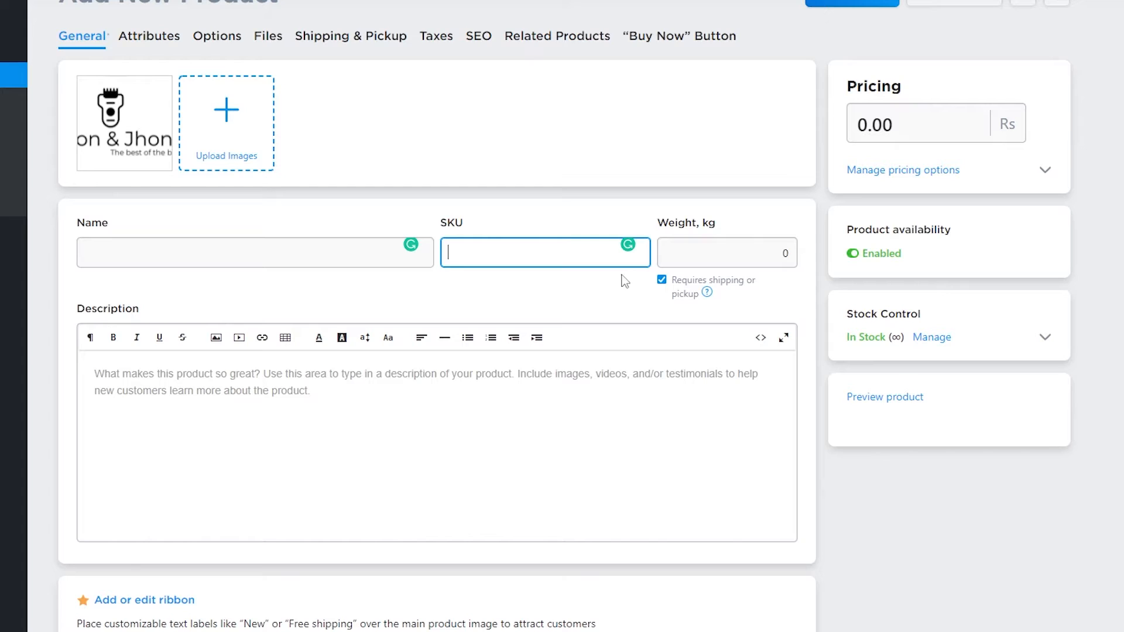
pyautogui.click(752, 247)
pyautogui.click(168, 445)
pyautogui.scroll(-3, 474, 268)
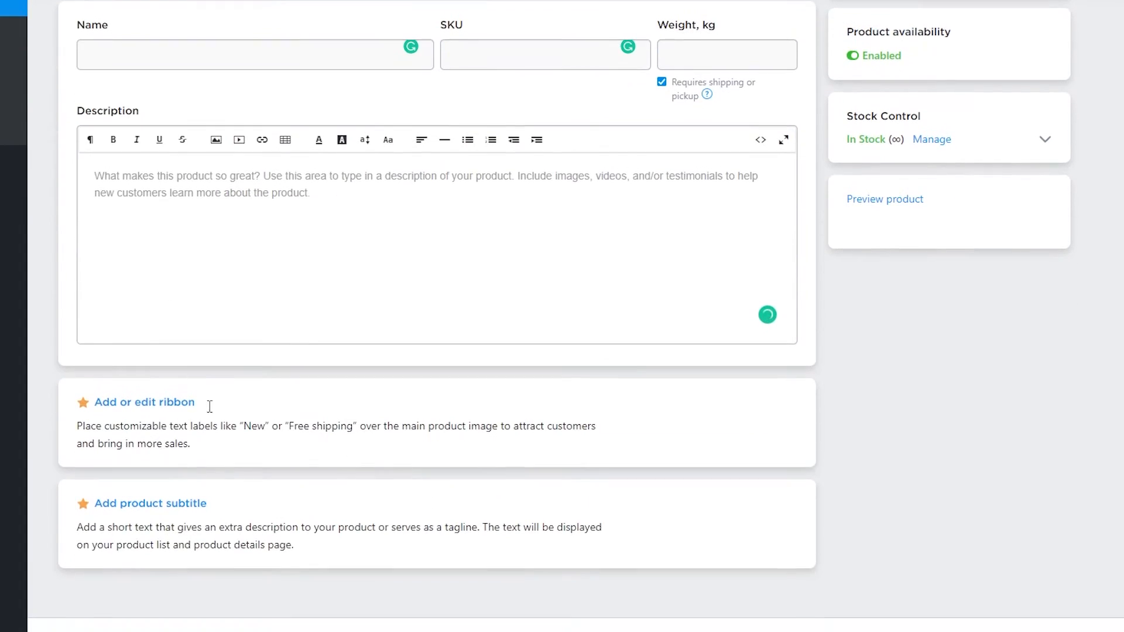
pyautogui.scroll(3, 311, 480)
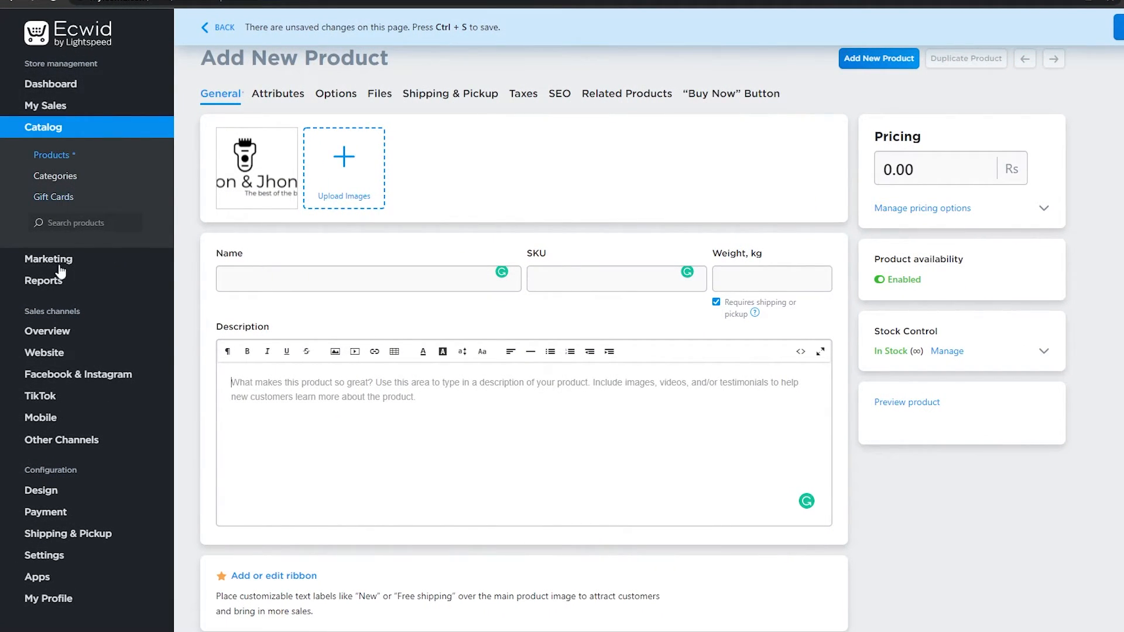
# Step: Discard the unsaved product and browse the Dropshipping category of the App Market
pyautogui.scroll(-1, 65, 240)
pyautogui.moveTo(51, 520)
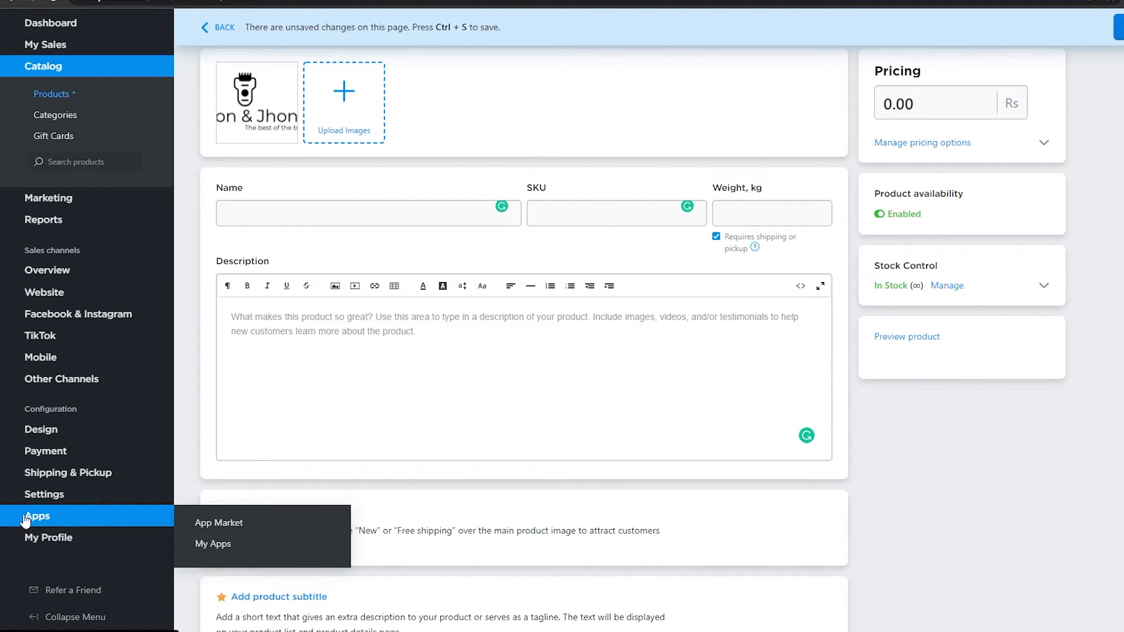
pyautogui.click(230, 522)
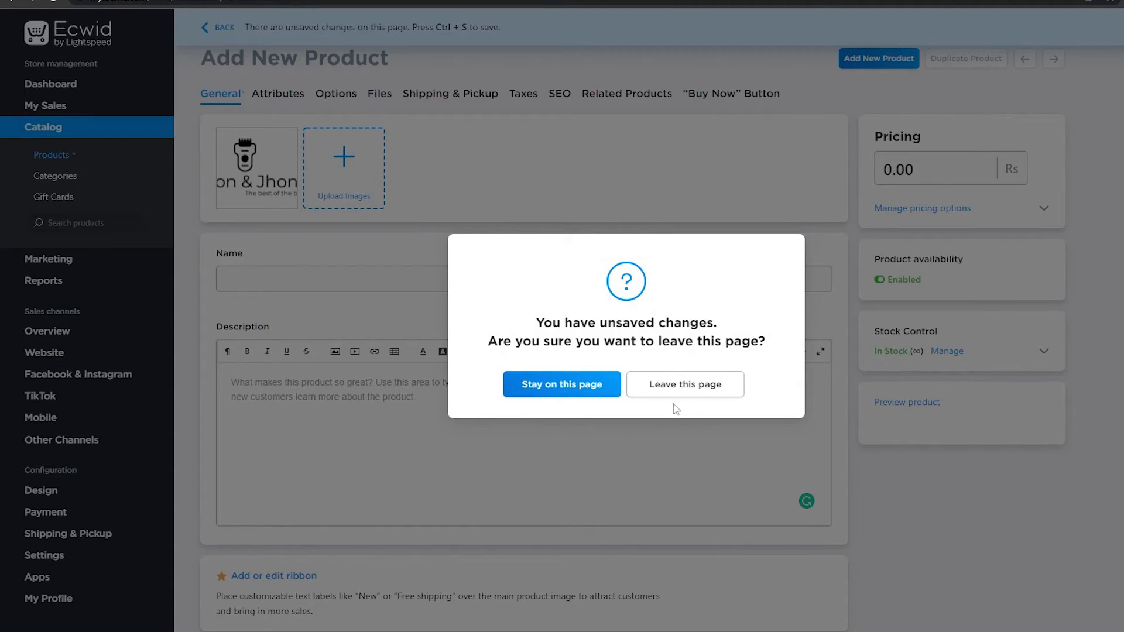
pyautogui.click(682, 391)
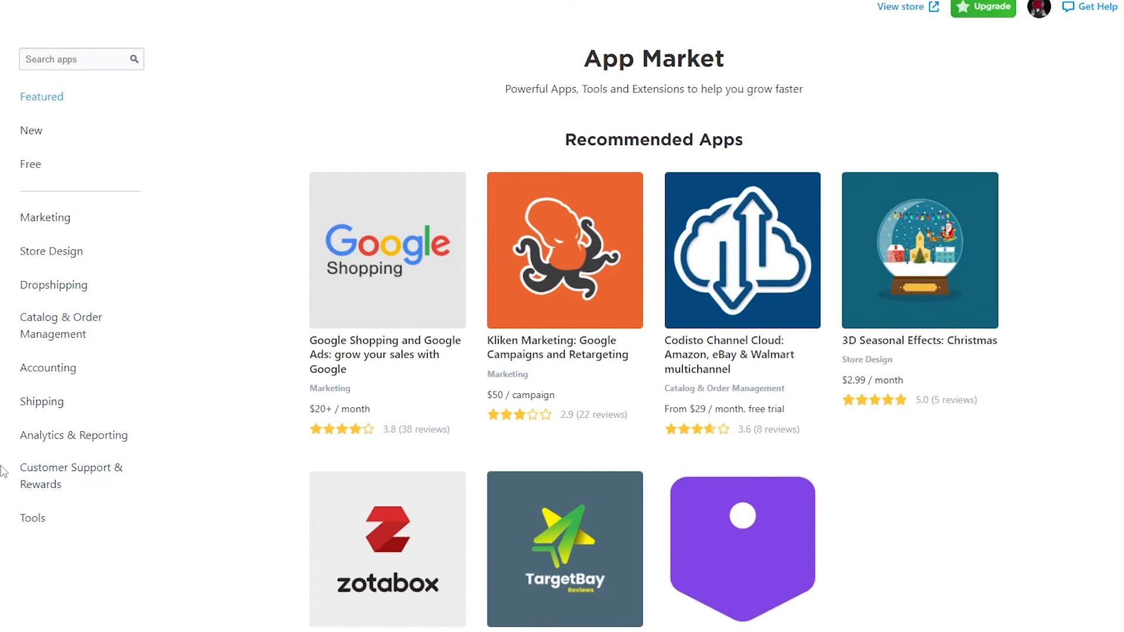
pyautogui.click(65, 287)
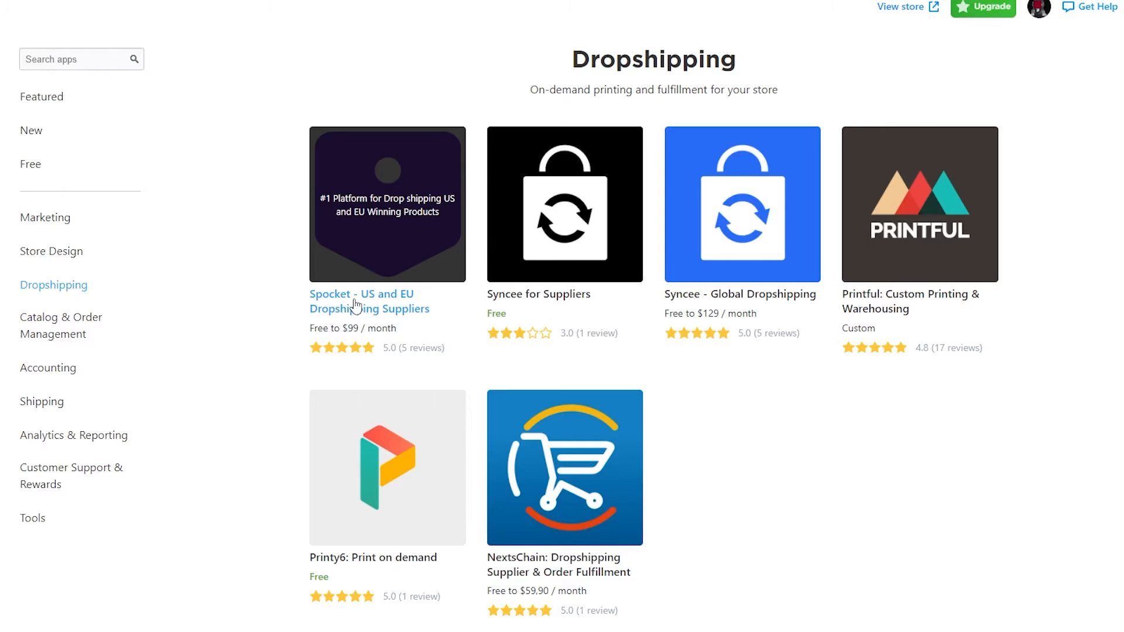
# Step: Open the Spocket - US and EU Dropshipping Suppliers app page and view its preview images and feature highlights
pyautogui.click(414, 313)
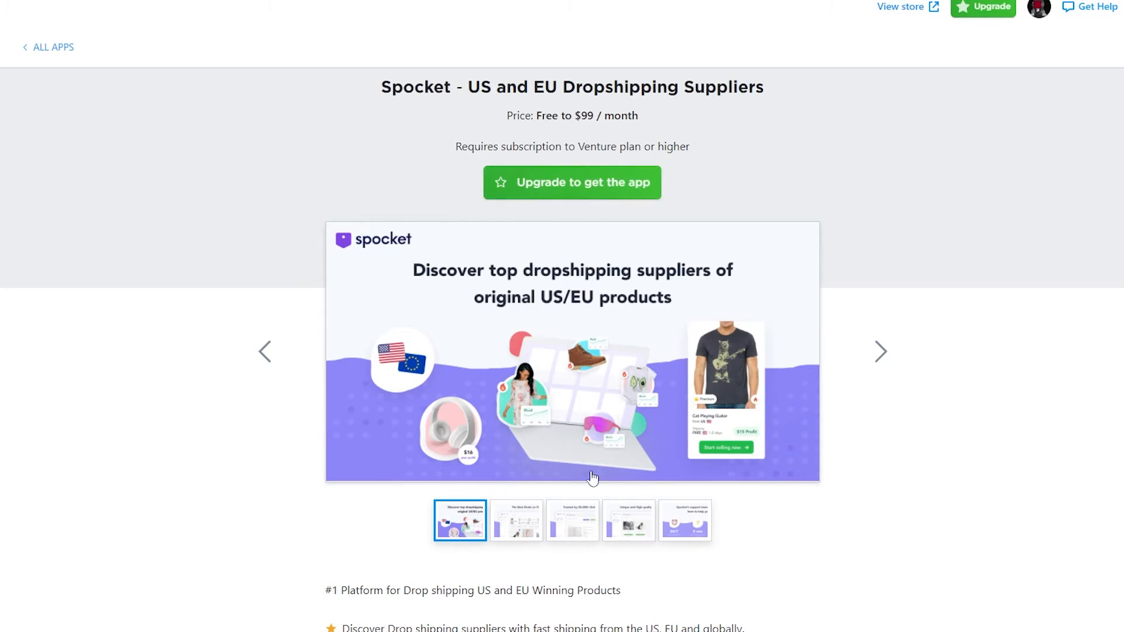
pyautogui.click(508, 514)
pyautogui.click(566, 527)
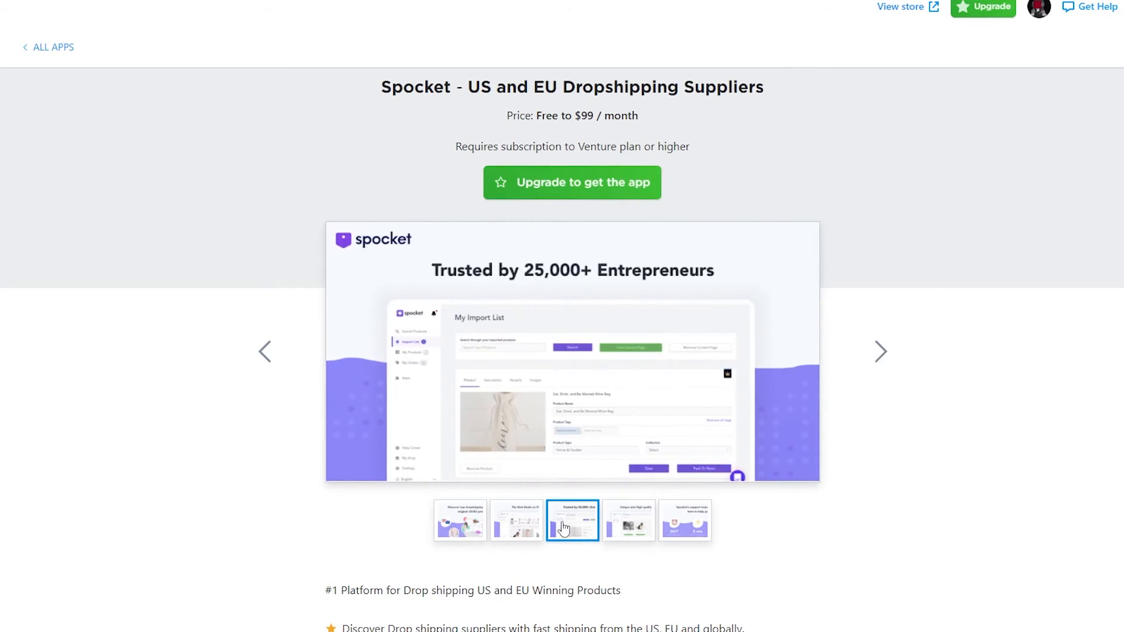
pyautogui.click(607, 530)
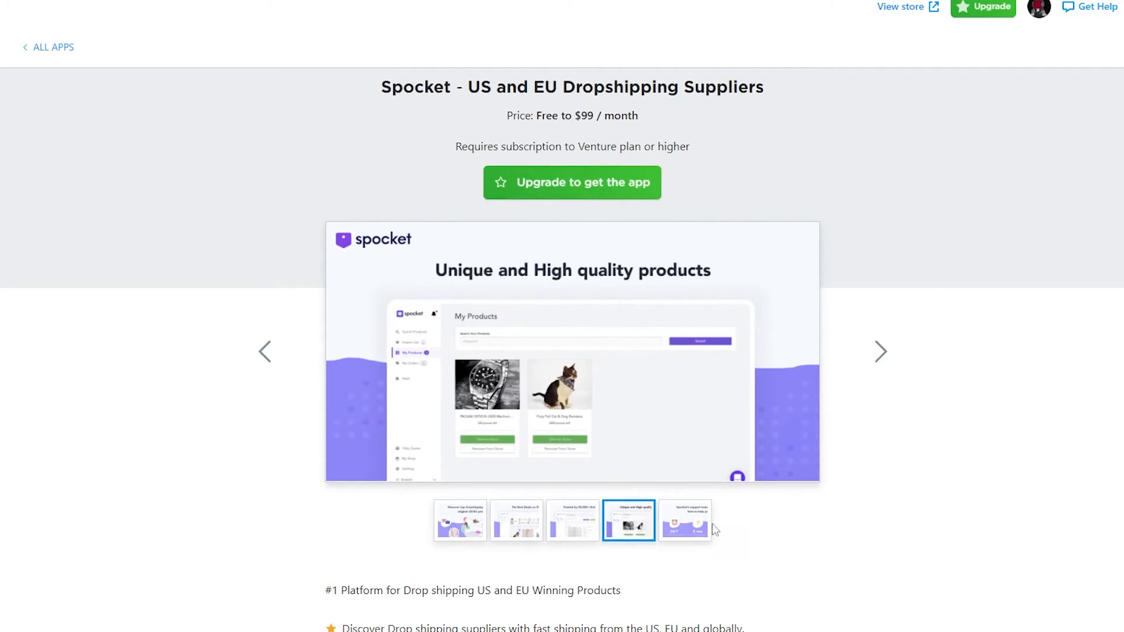
pyautogui.click(708, 526)
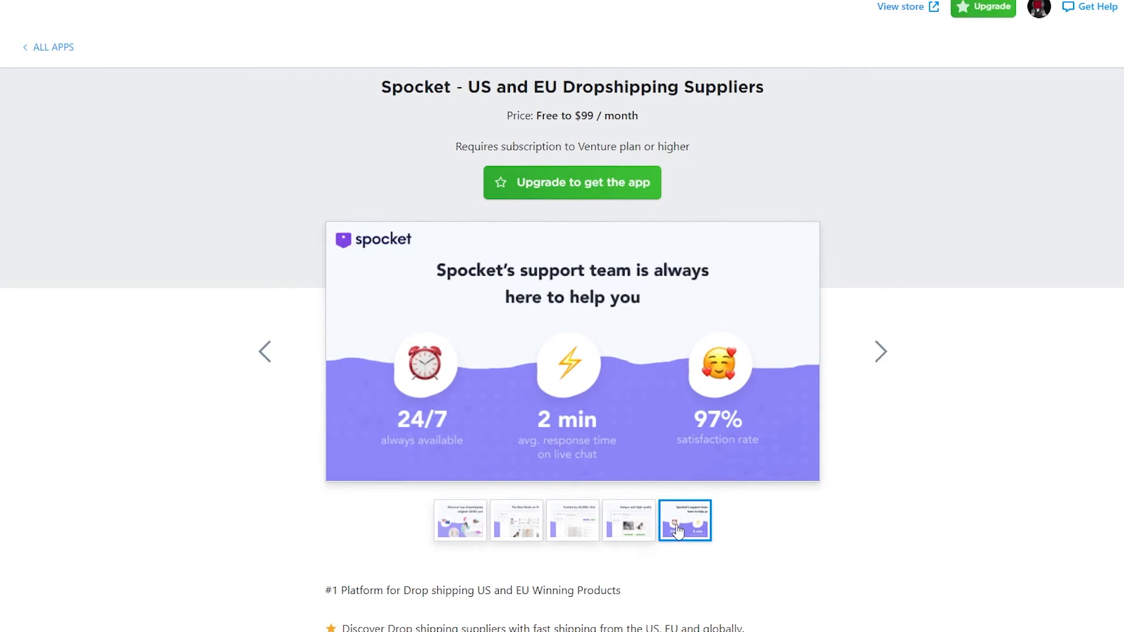
pyautogui.scroll(-1, 578, 547)
pyautogui.scroll(1, 525, 501)
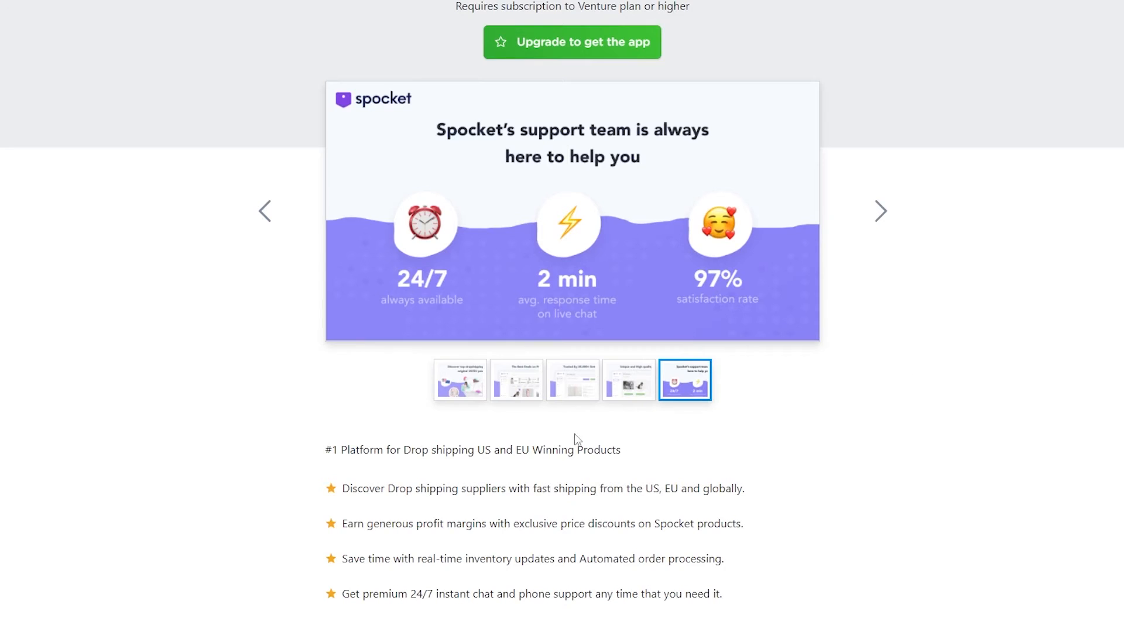
pyautogui.scroll(3, 638, 451)
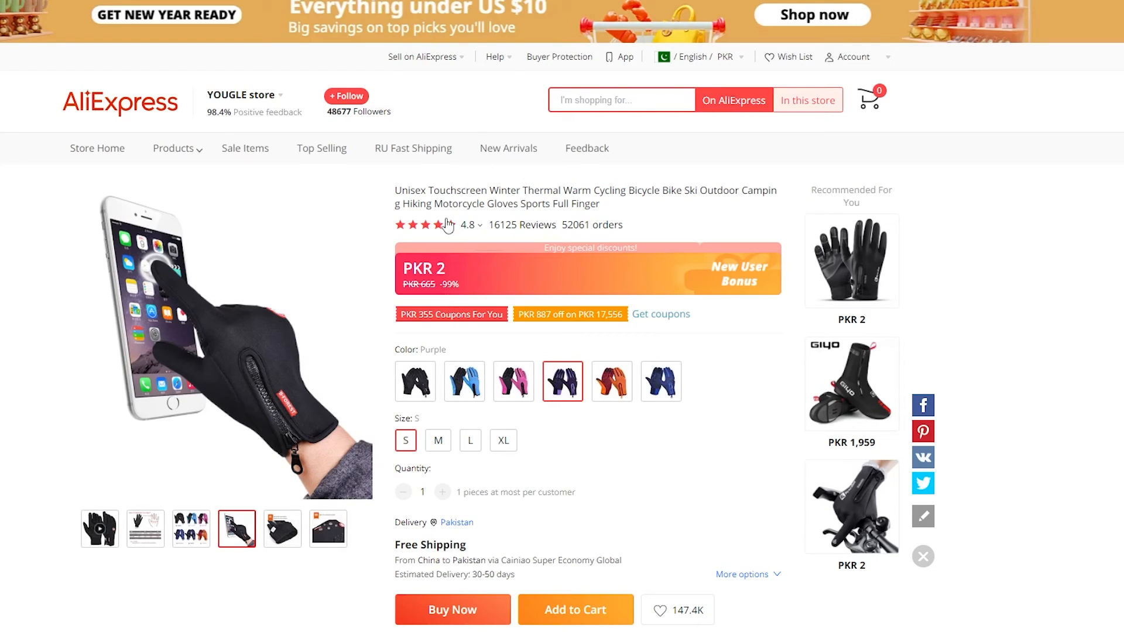
# Step: Switch to the AliExpress touchscreen gloves listing and examine its colors, sizes, shipping and store details
pyautogui.scroll(-1, 450, 229)
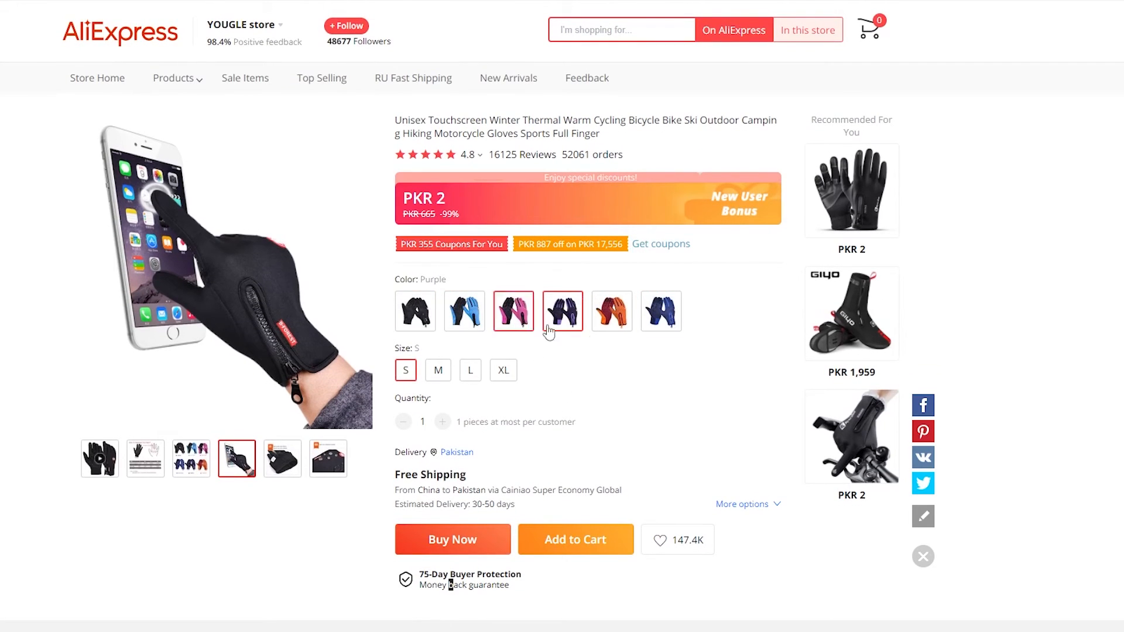
pyautogui.scroll(-3, 511, 328)
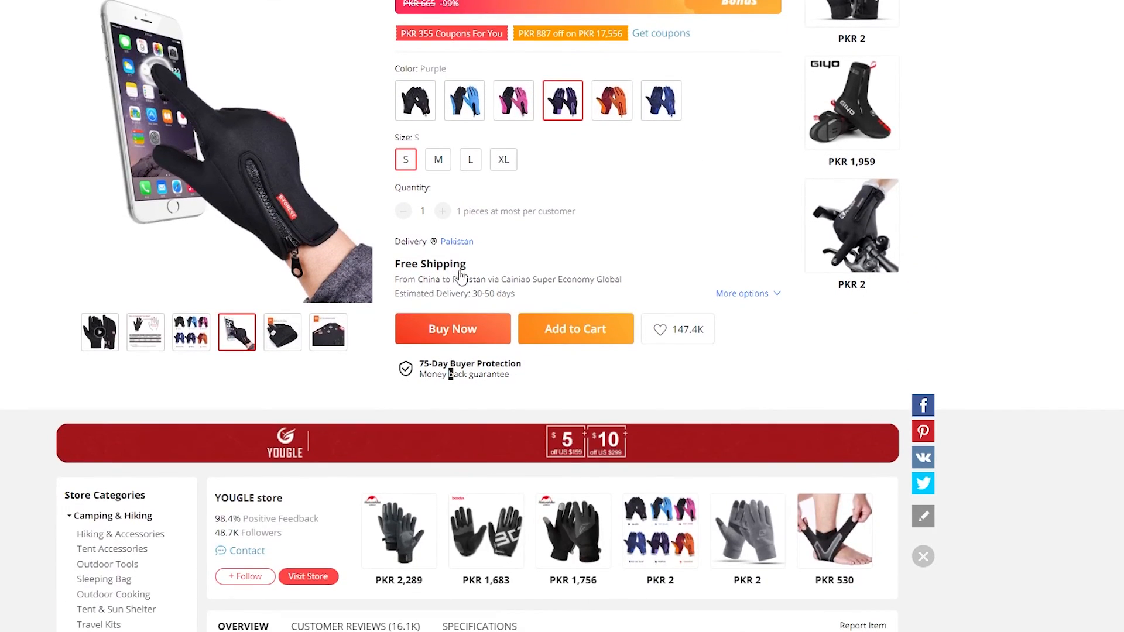
pyautogui.scroll(-1, 693, 345)
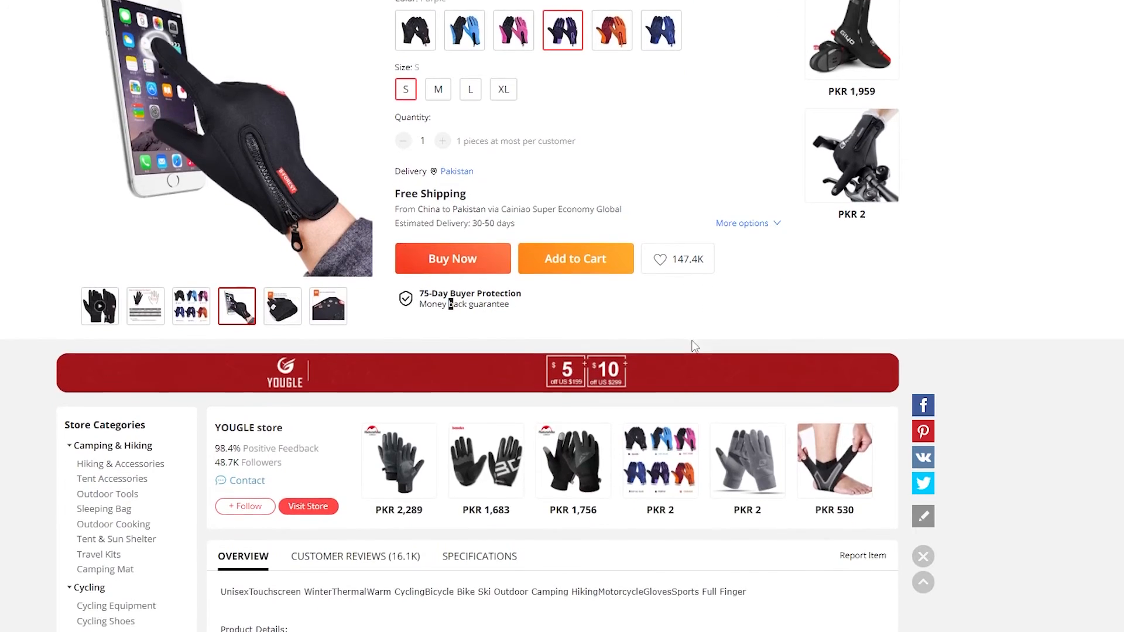
pyautogui.scroll(3, 693, 345)
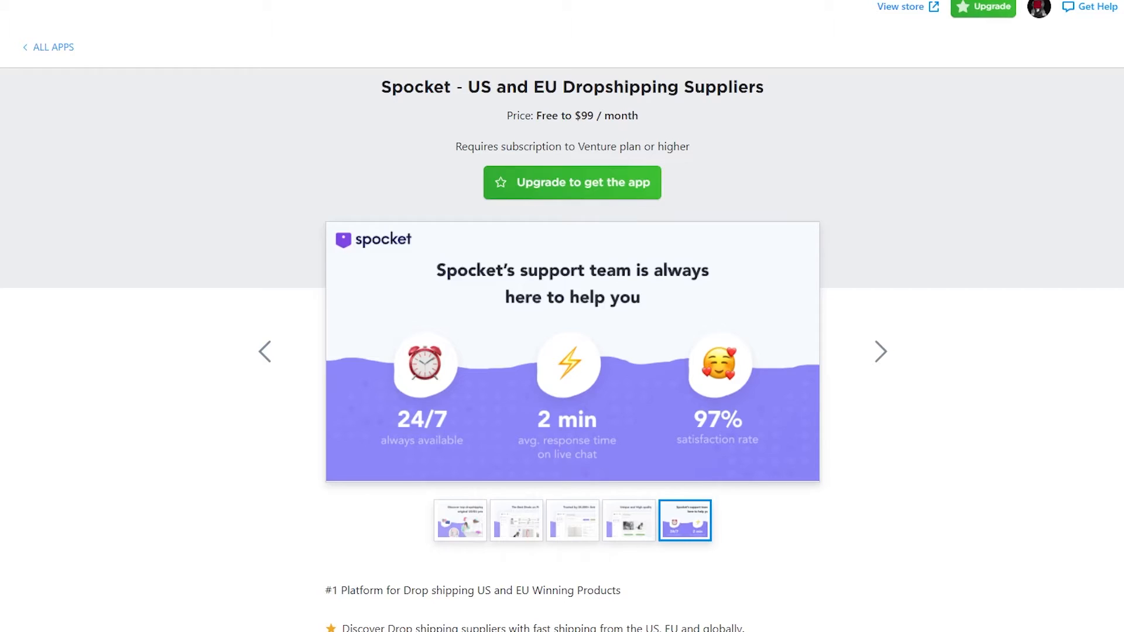
# Step: Return to the Spocket app page in Ecwid and read its description of shipping, discounts and inventory updates
pyautogui.scroll(-4, 276, 314)
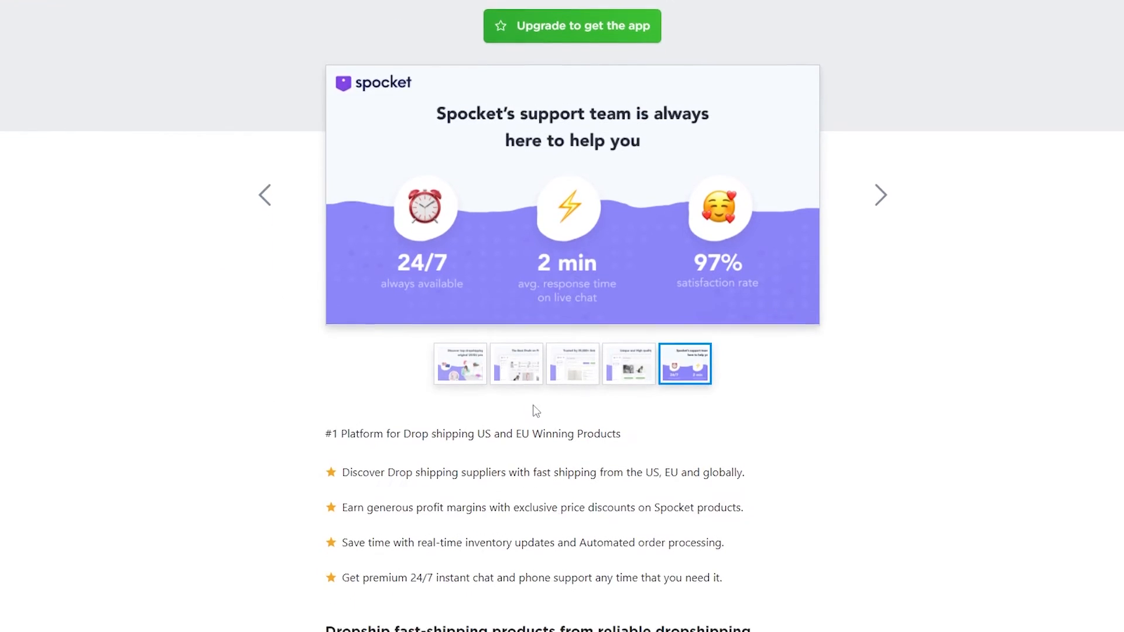
pyautogui.scroll(-6, 542, 400)
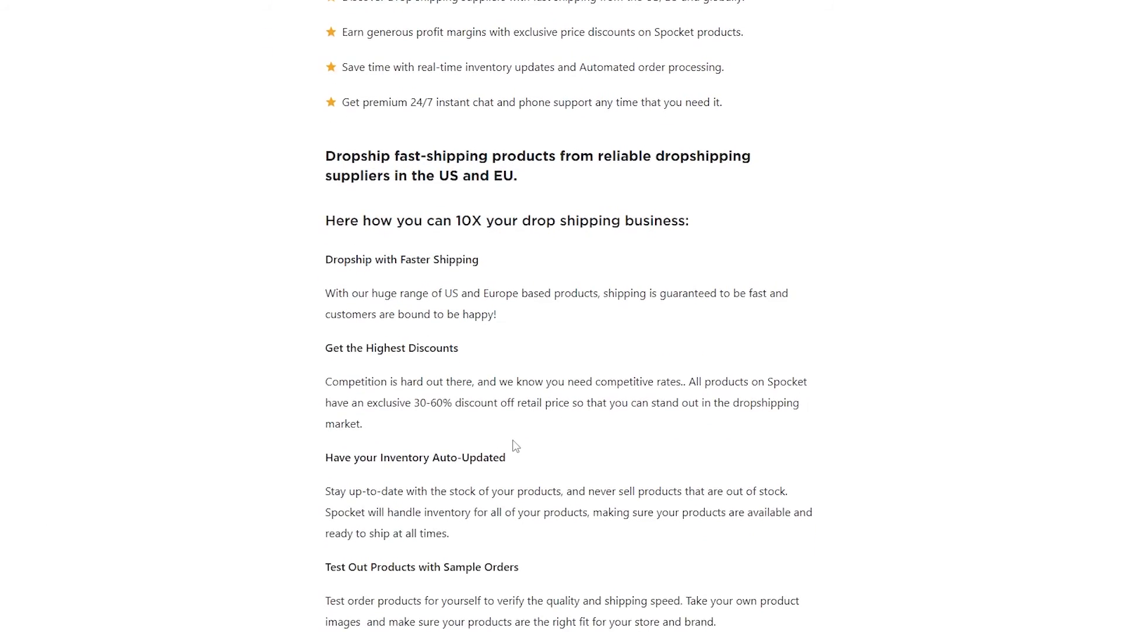
pyautogui.scroll(4, 514, 440)
pyautogui.moveTo(66, 104)
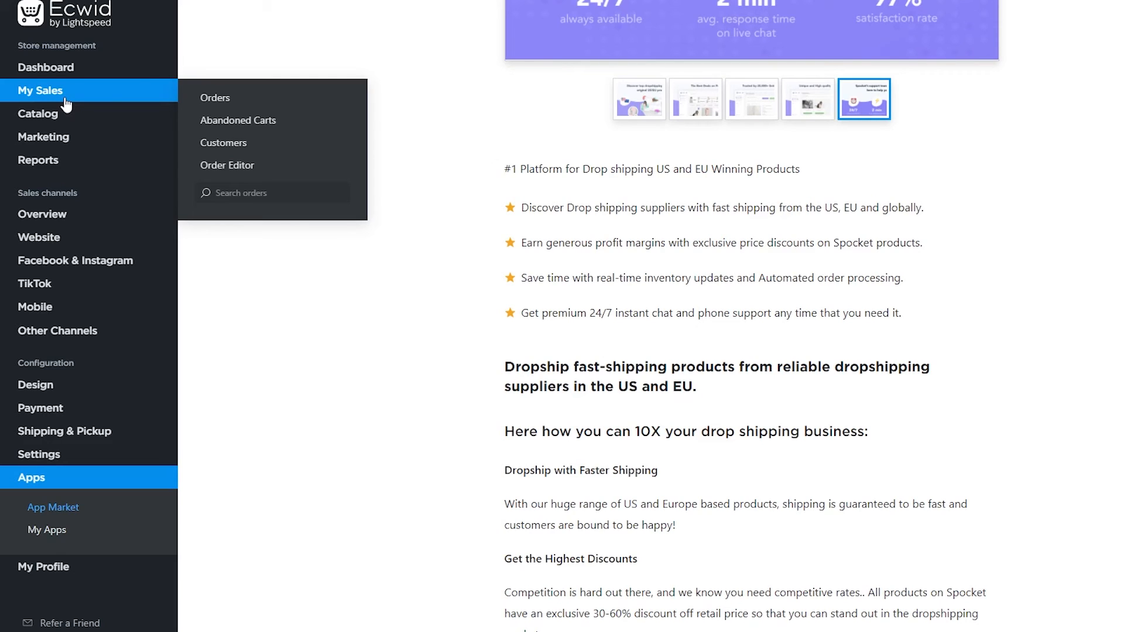
# Step: Open the plan upgrade page for the Spocket app and compare the prices and product limits of the plans
pyautogui.scroll(6, 476, 88)
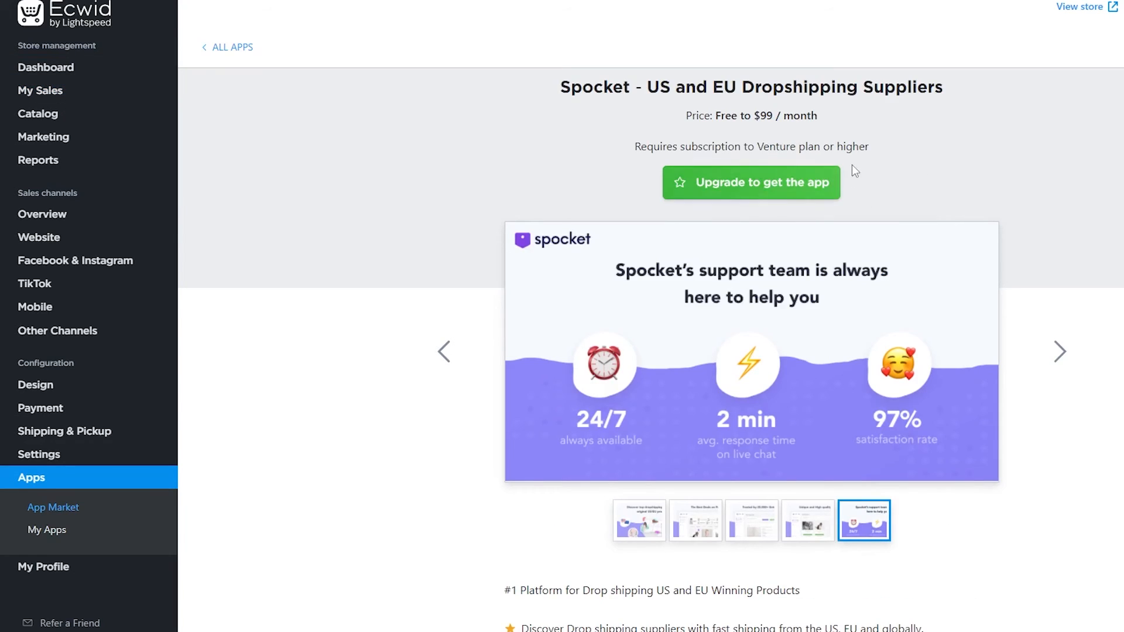
pyautogui.click(802, 183)
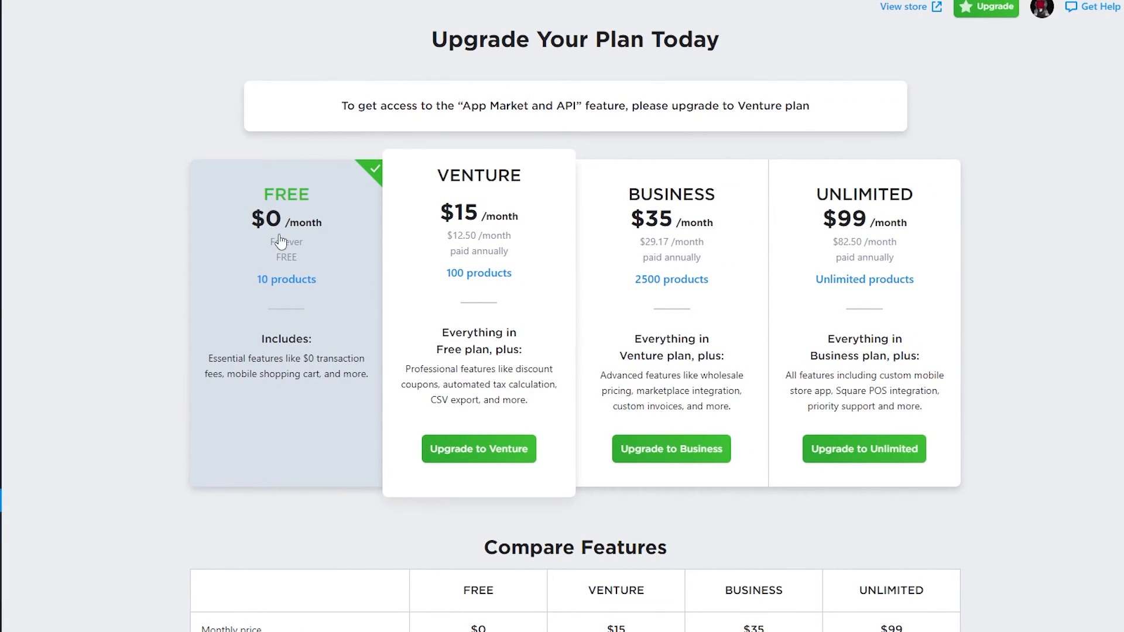
pyautogui.moveTo(261, 278); pyautogui.dragTo(124, 284)
pyautogui.click(89, 296)
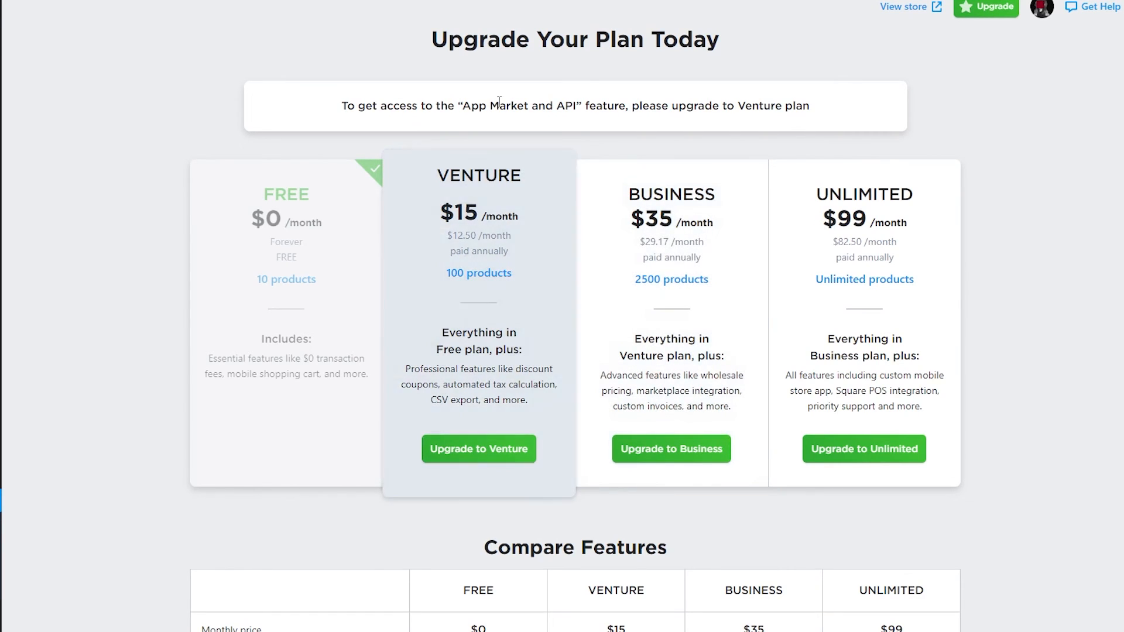
# Step: Compare the features of the Free, Venture, Business and Unlimited plans in the comparison table
pyautogui.scroll(-4, 439, 223)
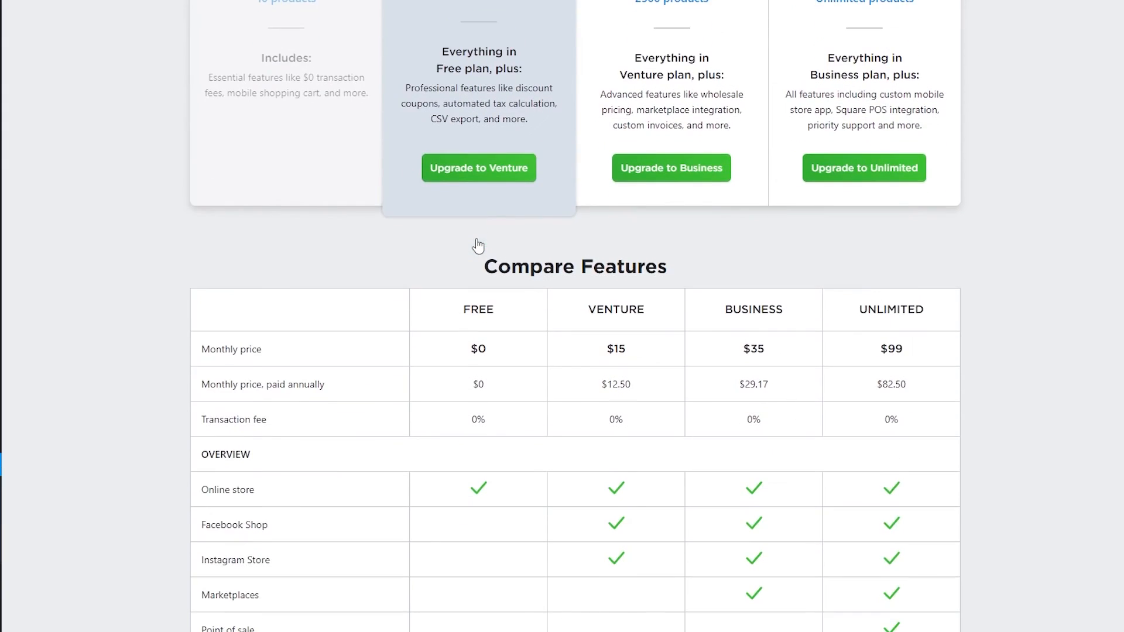
pyautogui.scroll(-6, 474, 248)
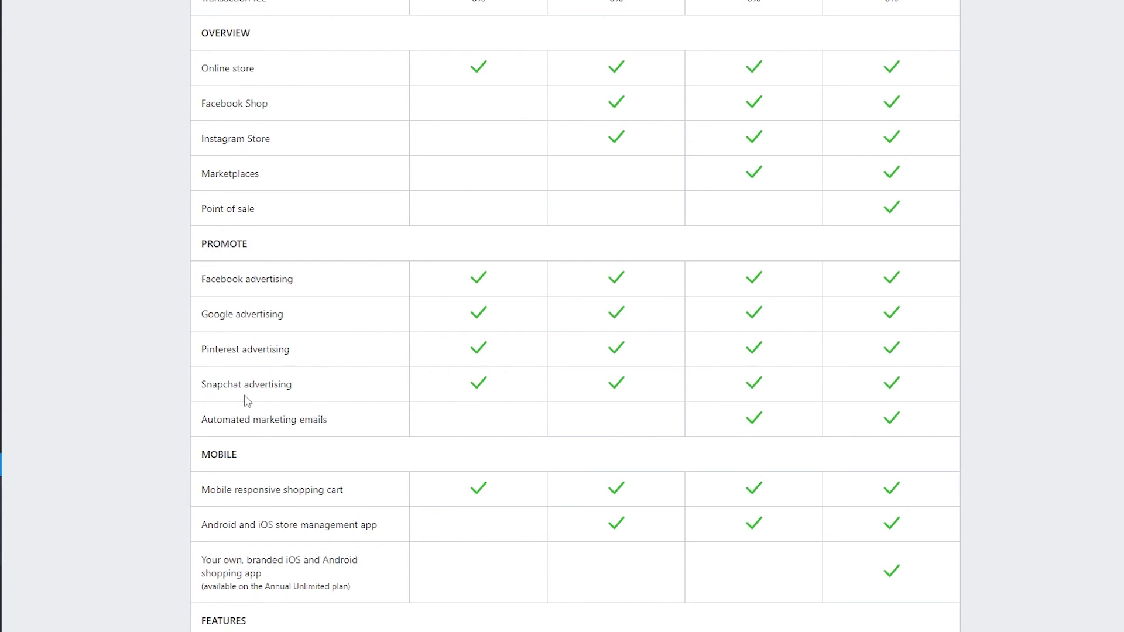
pyautogui.scroll(3, 272, 401)
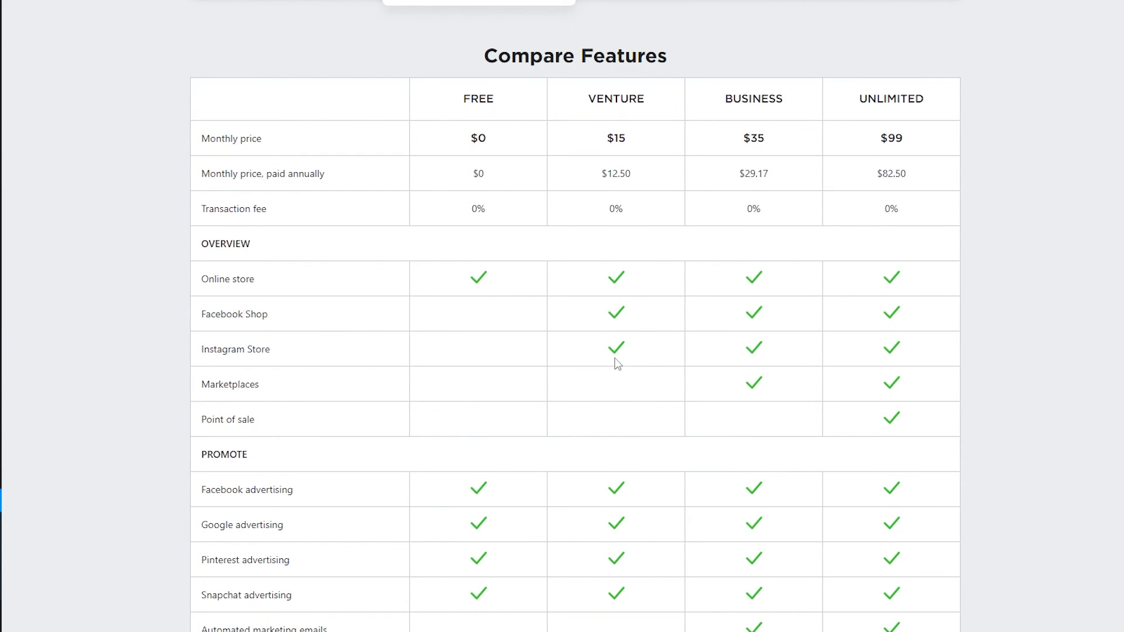
pyautogui.scroll(7, 623, 364)
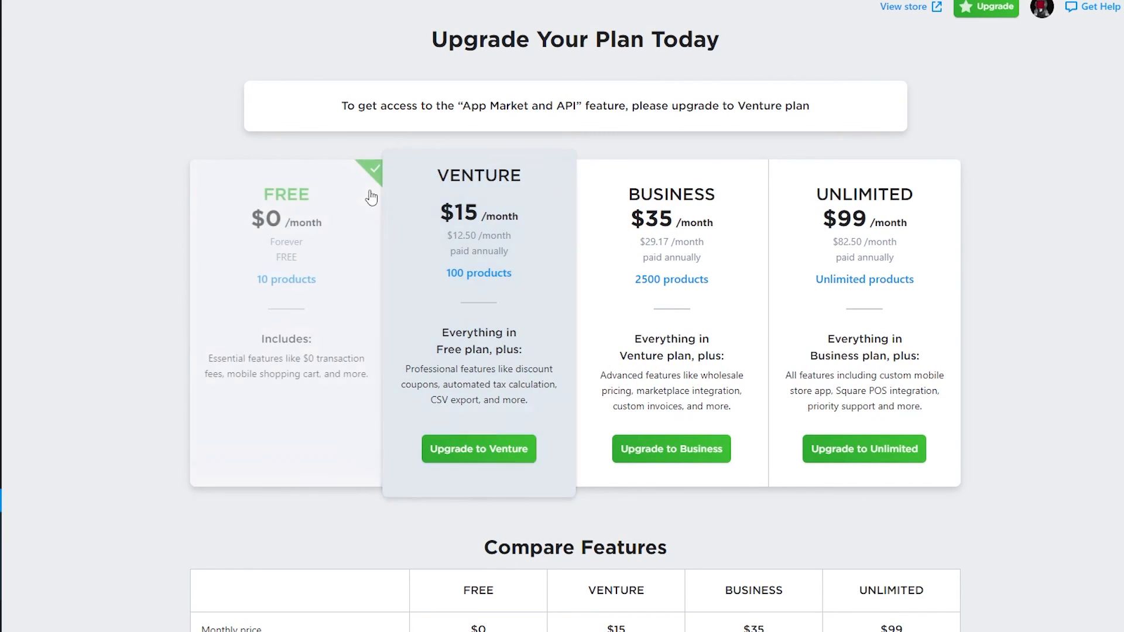
pyautogui.scroll(-5, 413, 369)
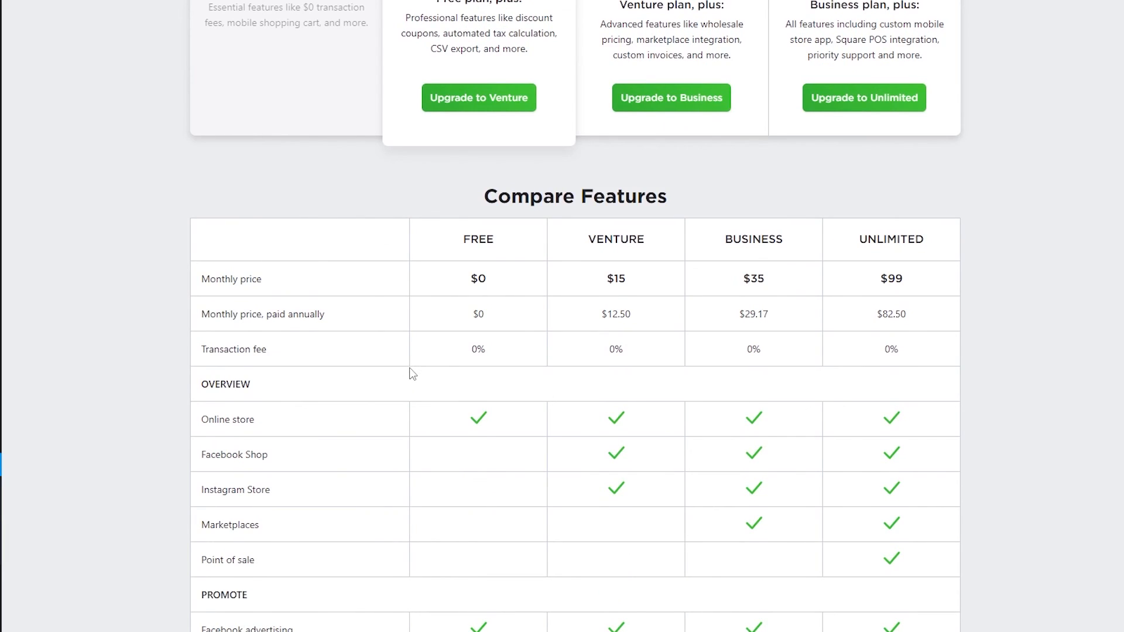
pyautogui.scroll(2, 413, 373)
pyautogui.scroll(-1, 412, 374)
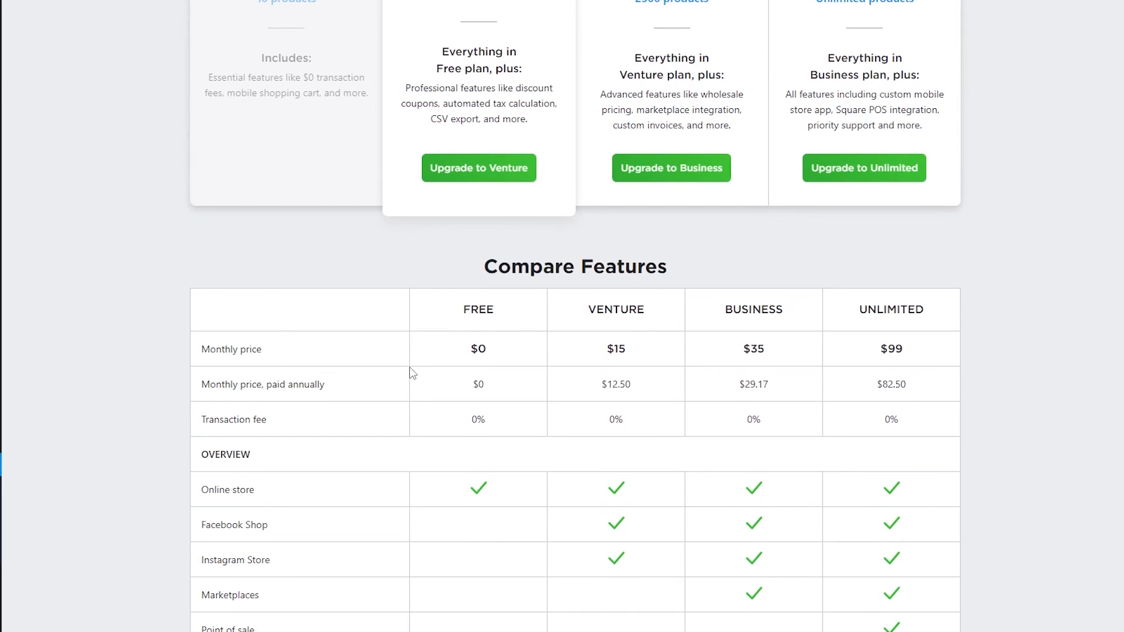